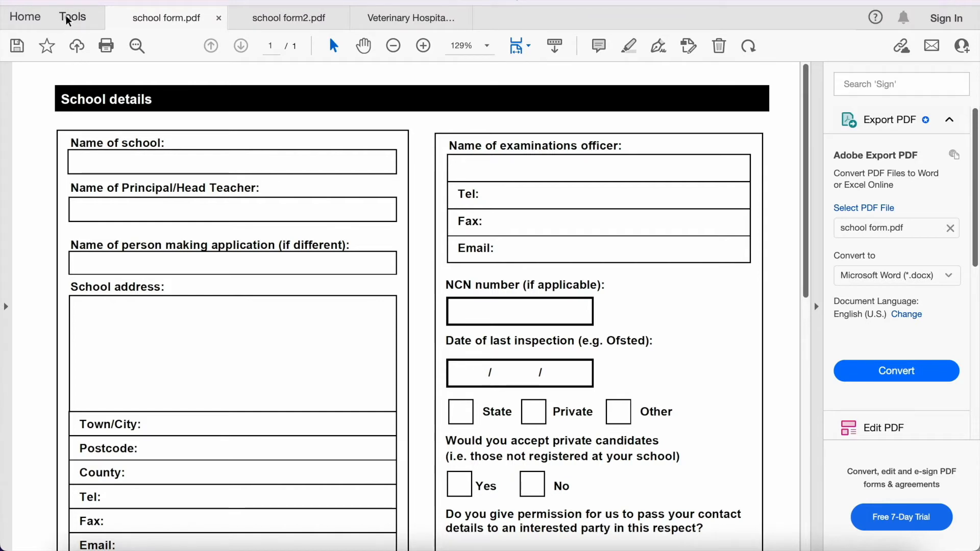
Open the Fill & Sign tool on school form.pdf from the Tools list
click(68, 19)
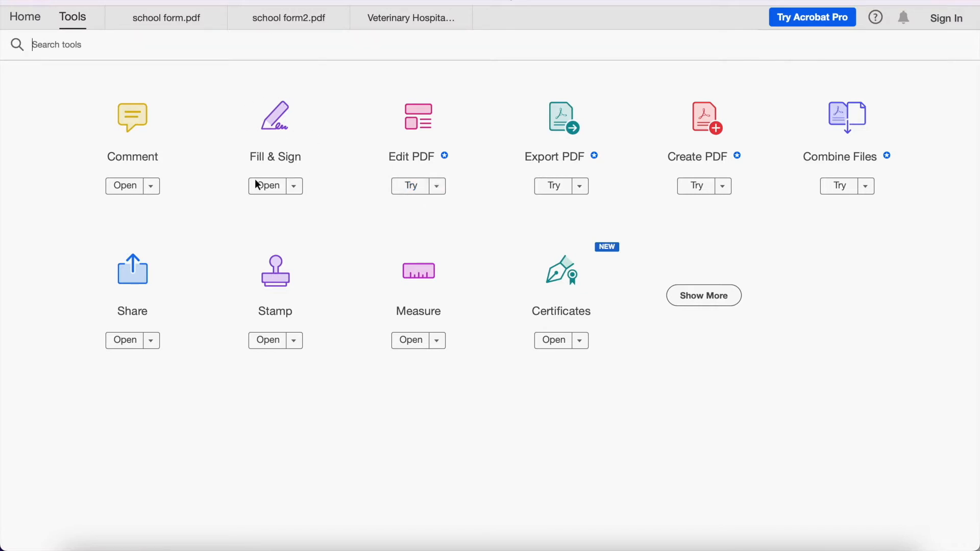
click(275, 122)
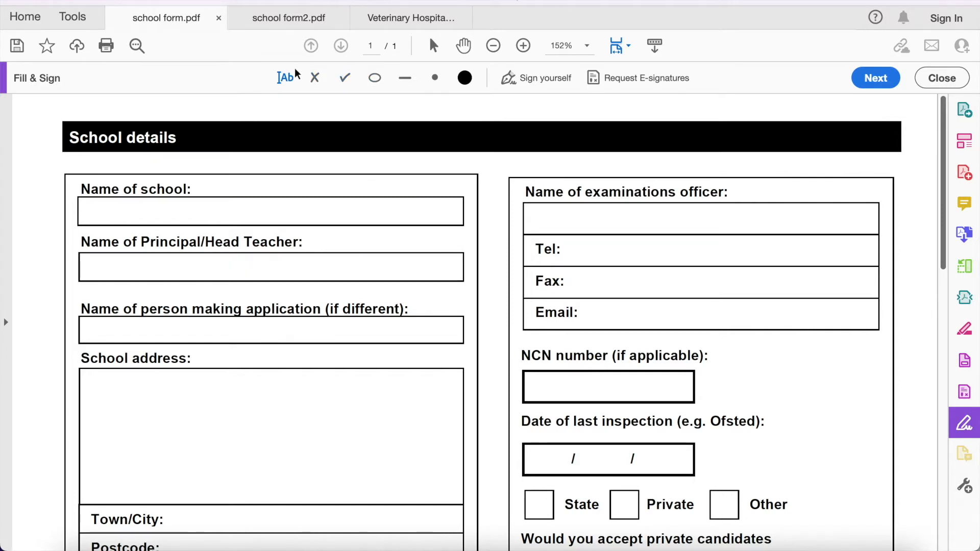
Enter 'Duke Internation School' in Name of school, remove the stray space, and shrink the font
click(104, 209)
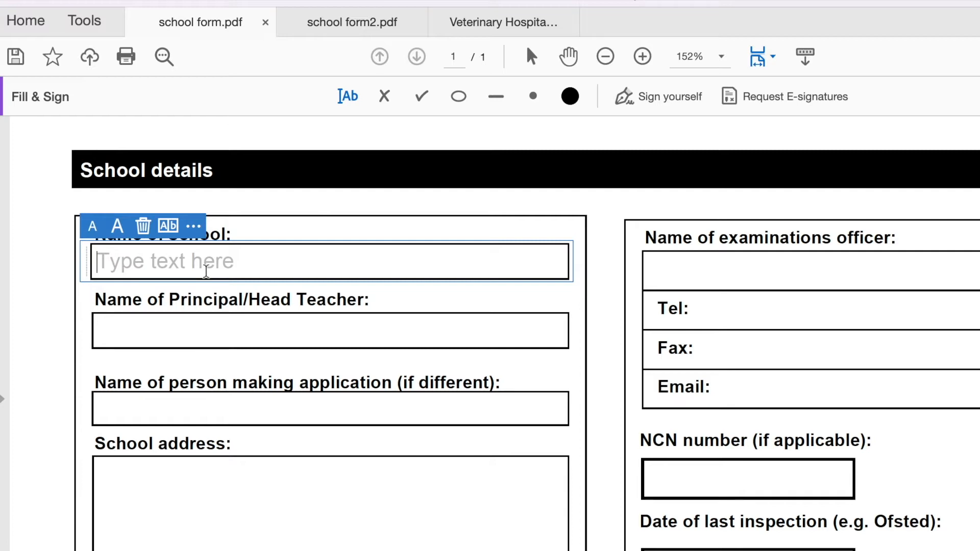
text(Duke )
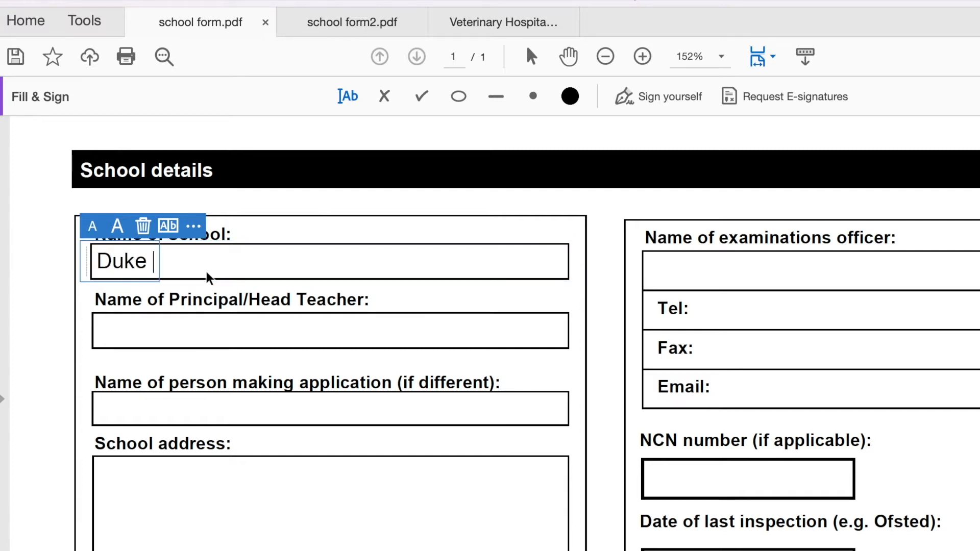
text(Intern)
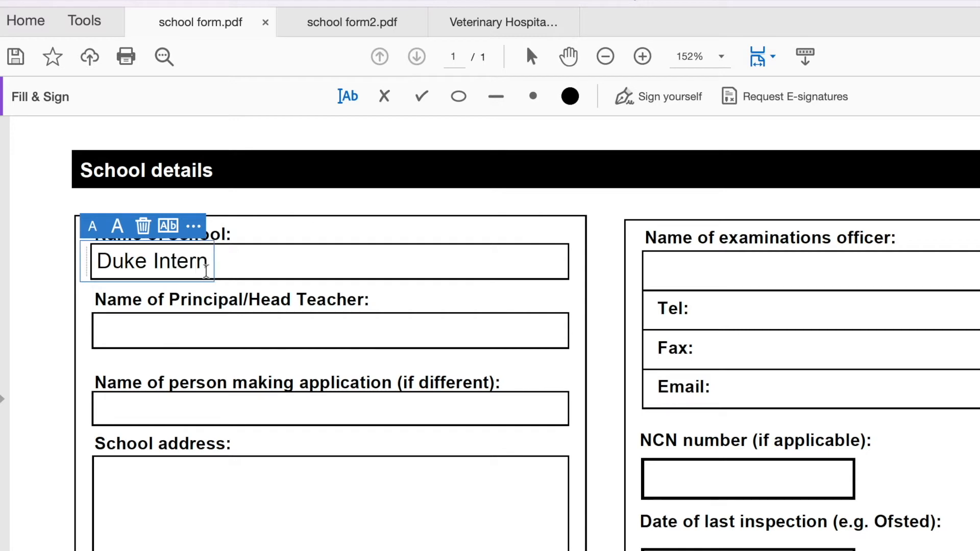
text(ation Sc hool)
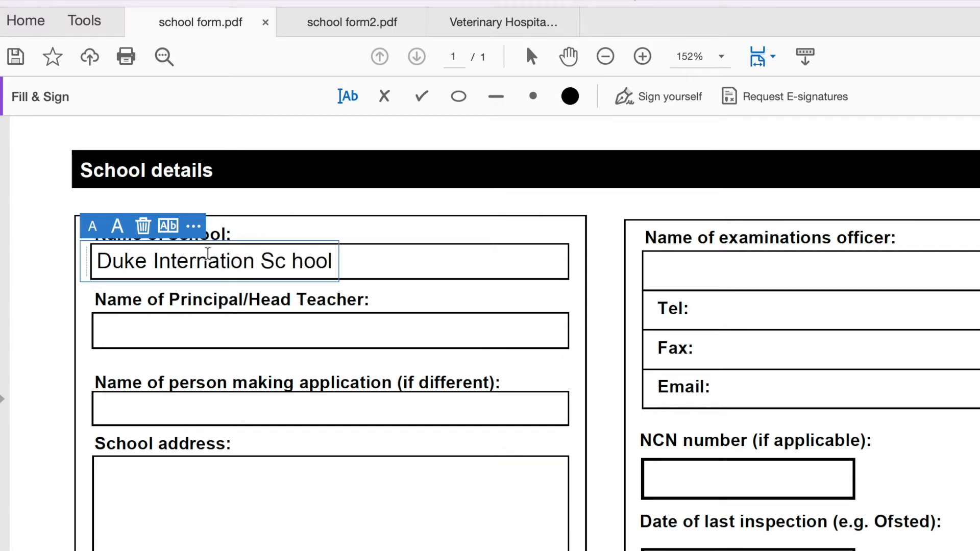
click(292, 264)
key(BackSpace)
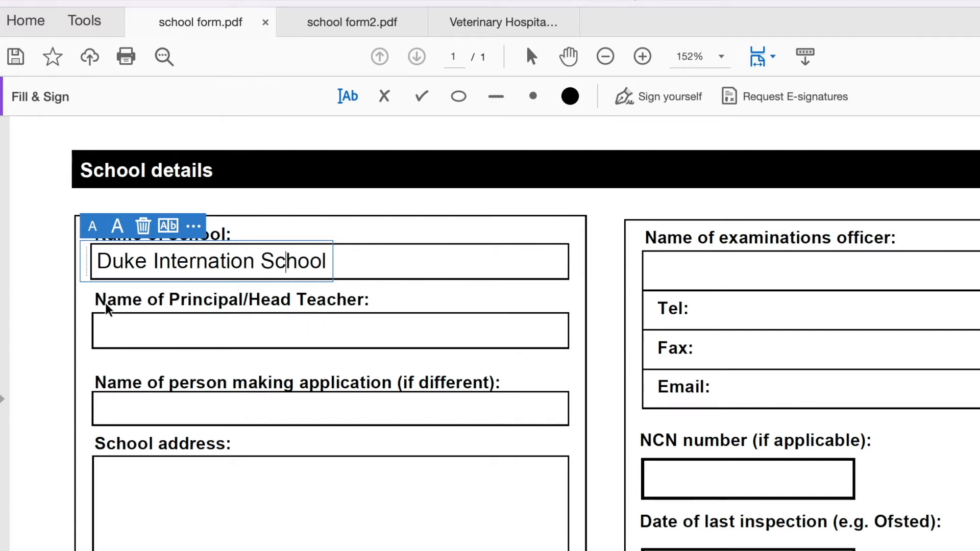
click(93, 227)
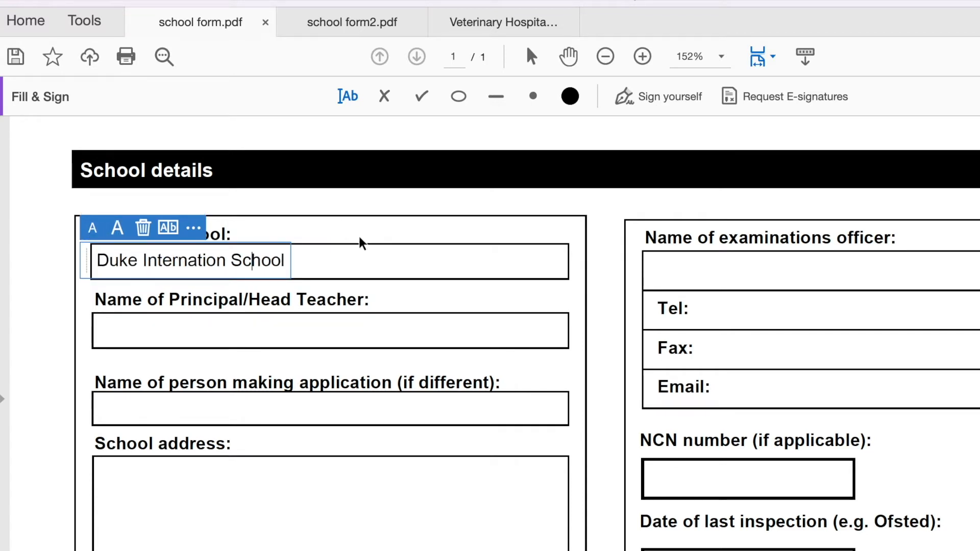
click(331, 264)
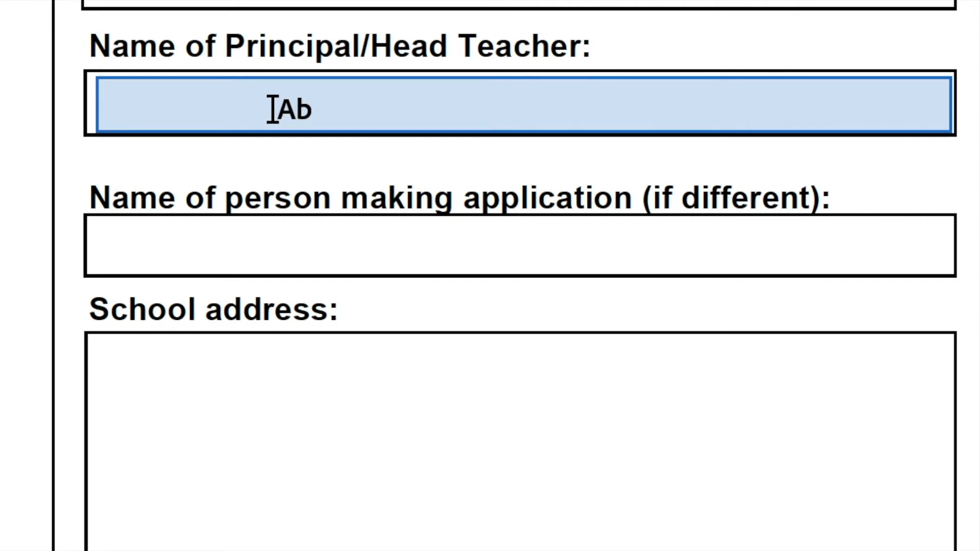
Enter 'Mrs. Mark' as the Principal/Head Teacher in a smaller font
click(272, 109)
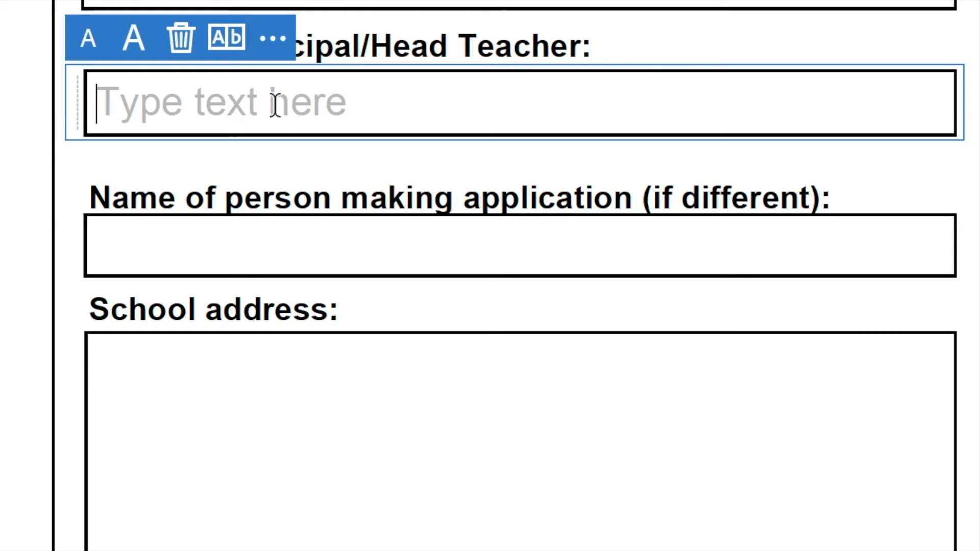
text(Mr)
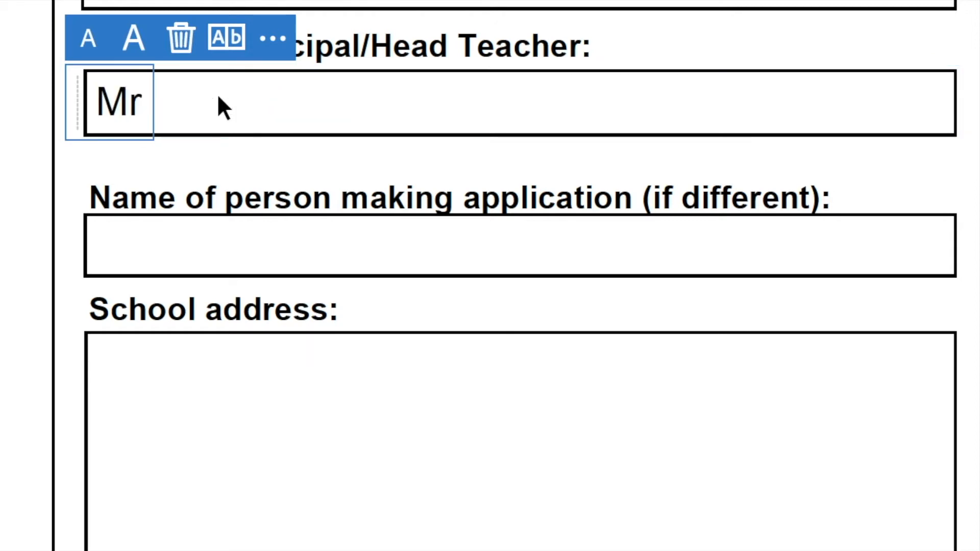
text(s.)
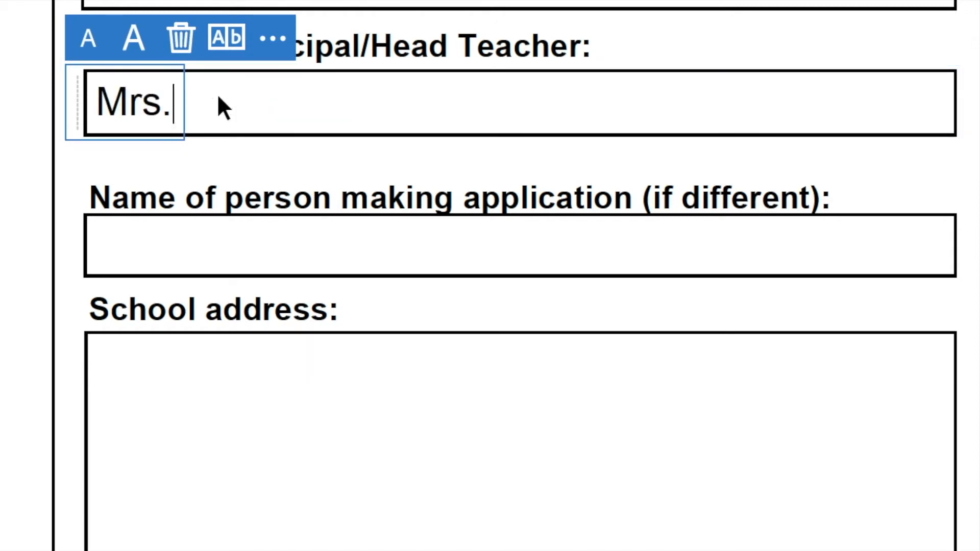
text( Mark)
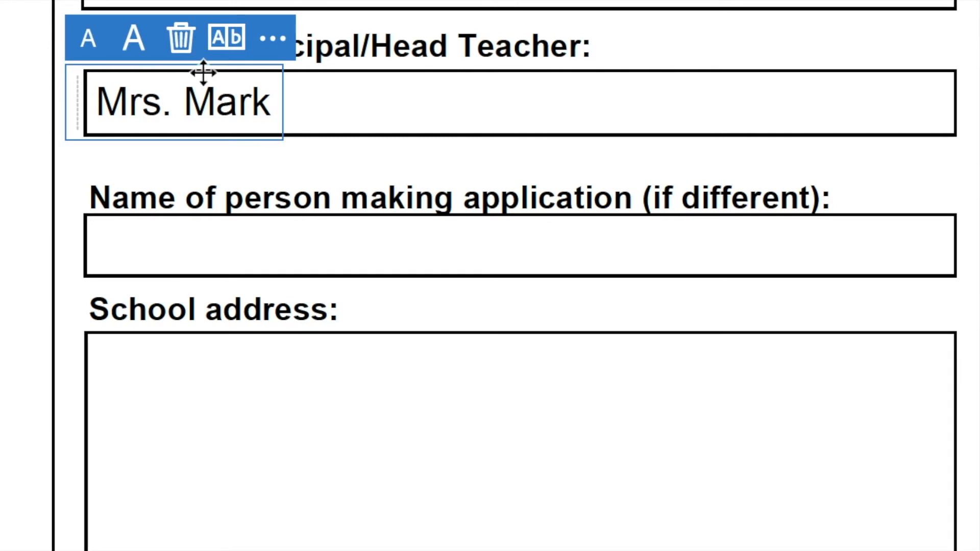
click(89, 43)
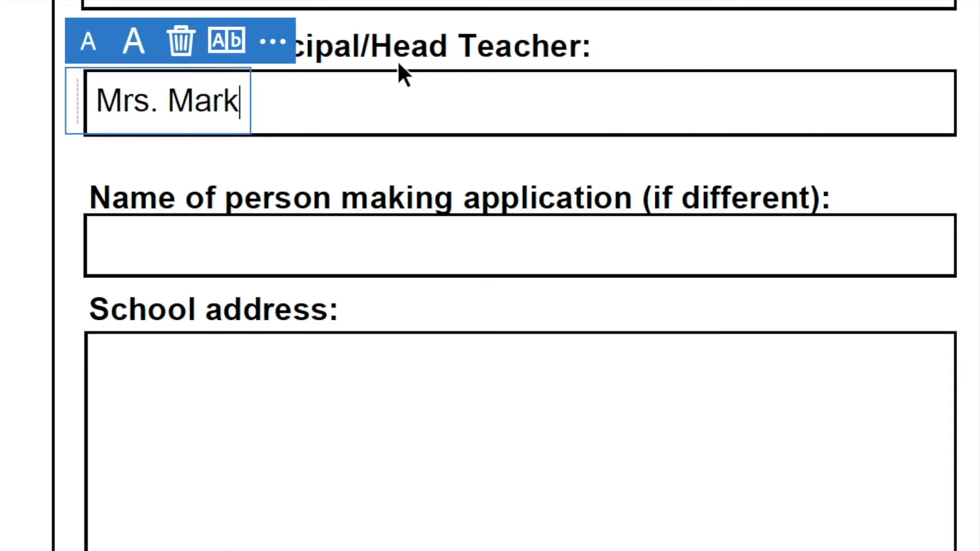
click(275, 258)
click(271, 257)
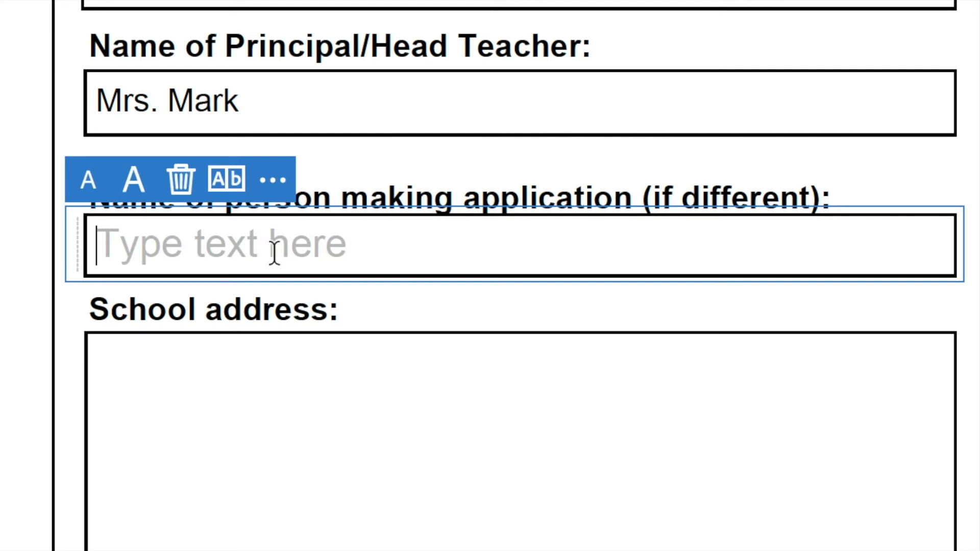
text(John )
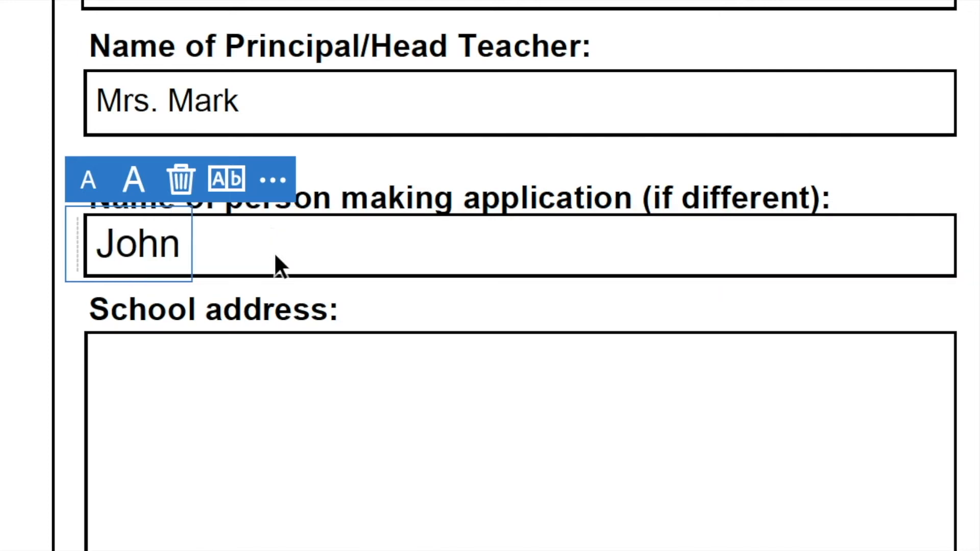
text(Clarke)
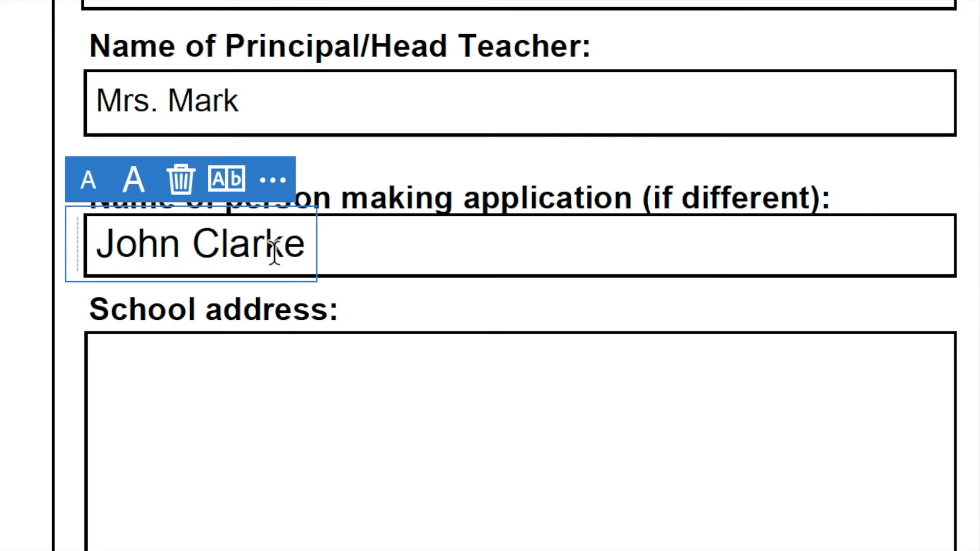
click(388, 466)
click(192, 373)
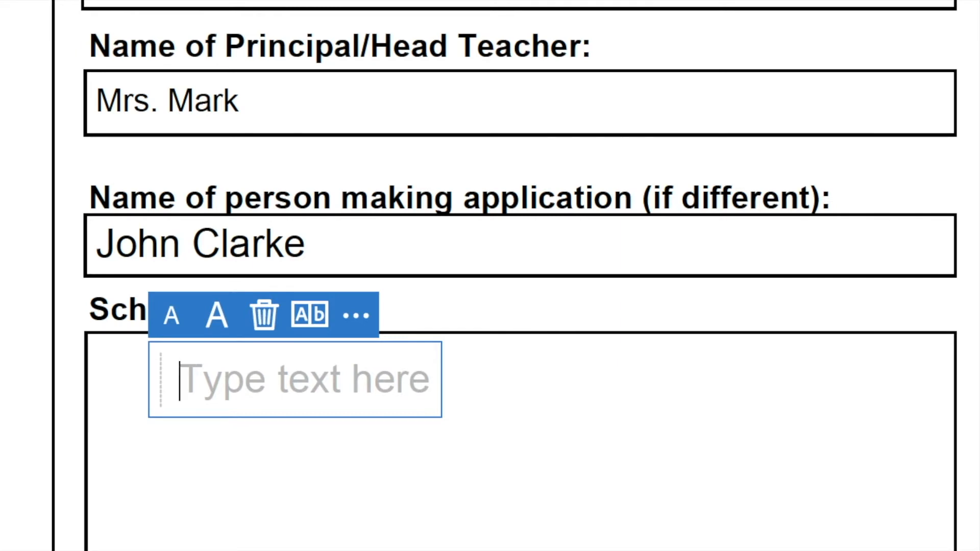
Type 'Duke International School, Minnesota' into the School address entry
text(Duke International School,)
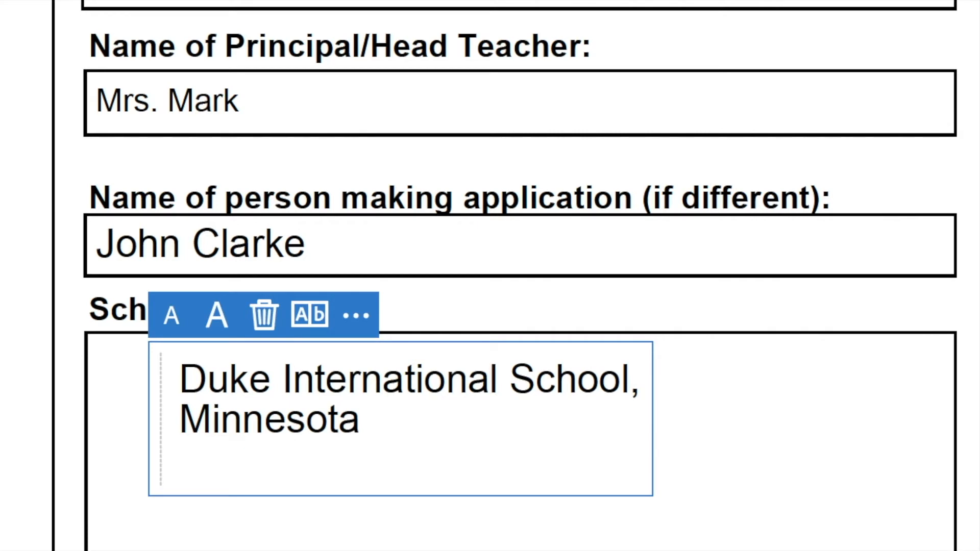
click(744, 416)
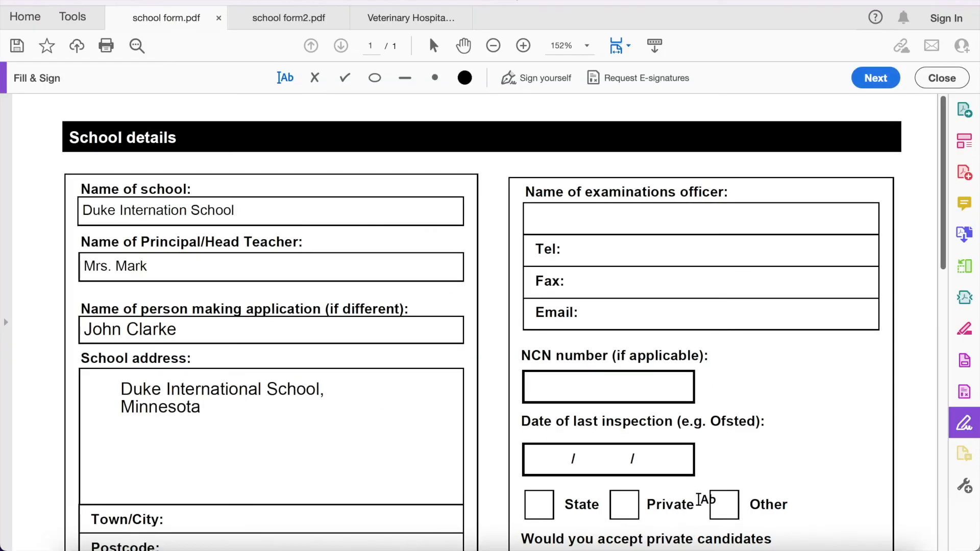
Swap the Private tick for crosses on Private school type and No for private candidates
click(534, 485)
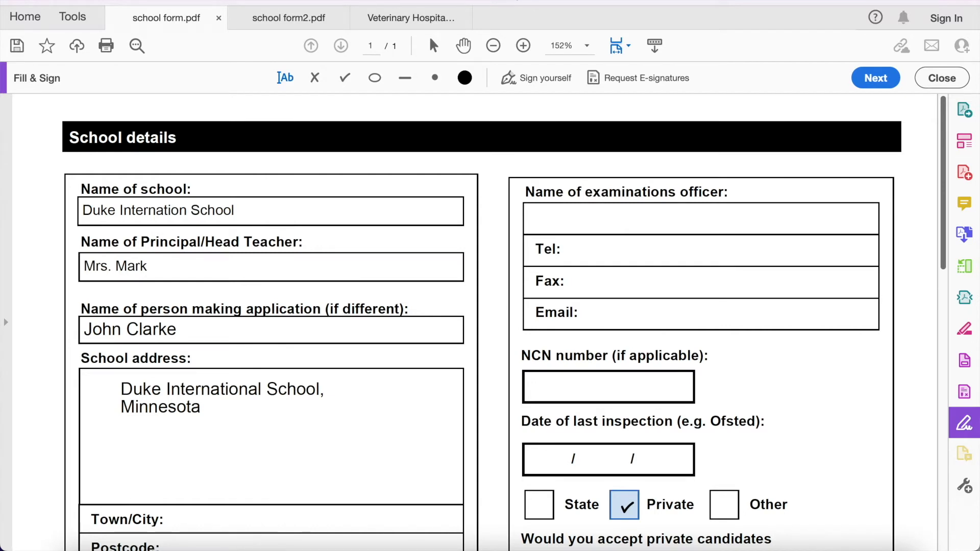
click(625, 505)
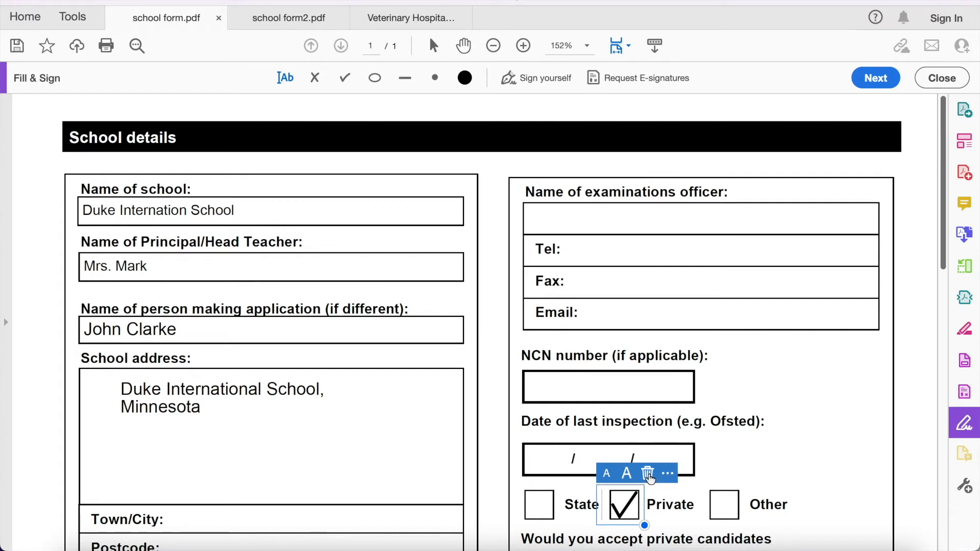
click(647, 474)
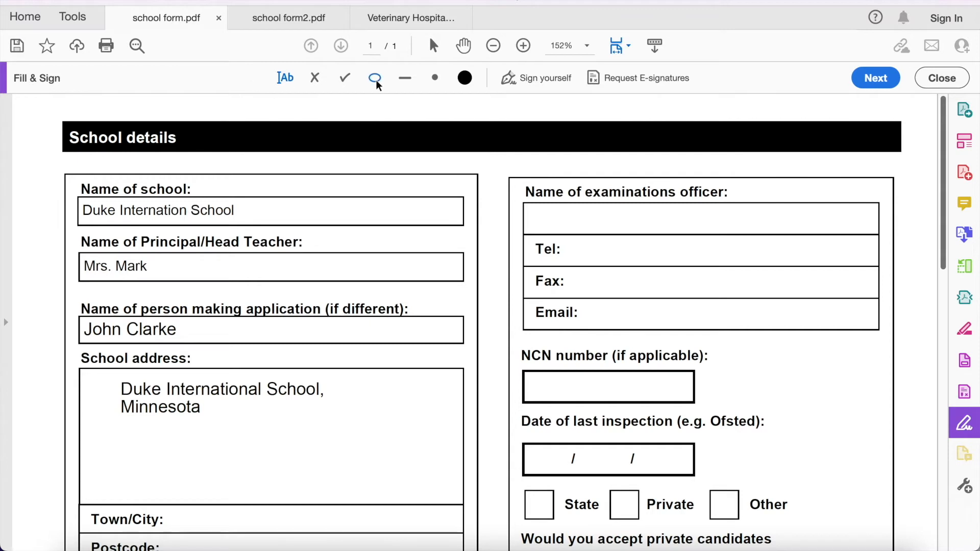
click(315, 81)
click(623, 501)
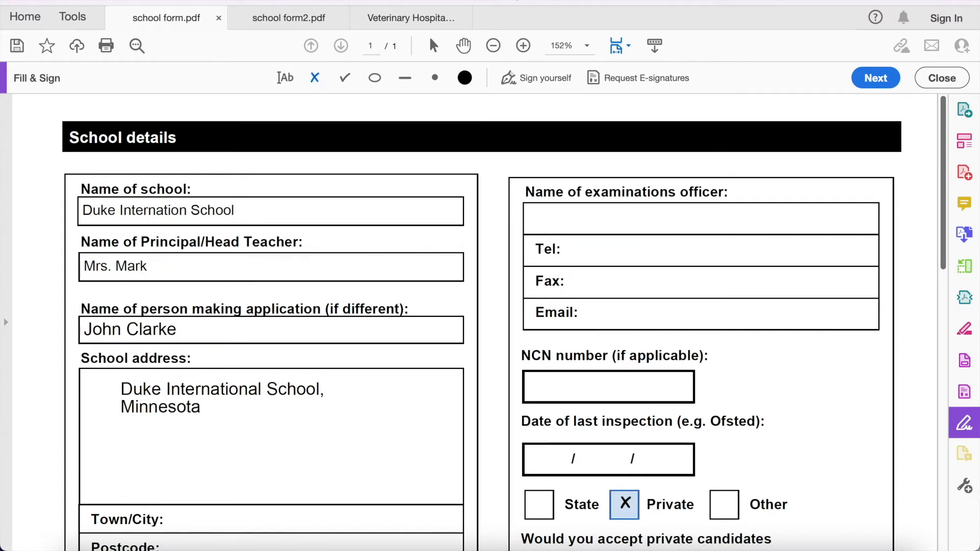
scroll(624, 501, down, 3)
click(625, 502)
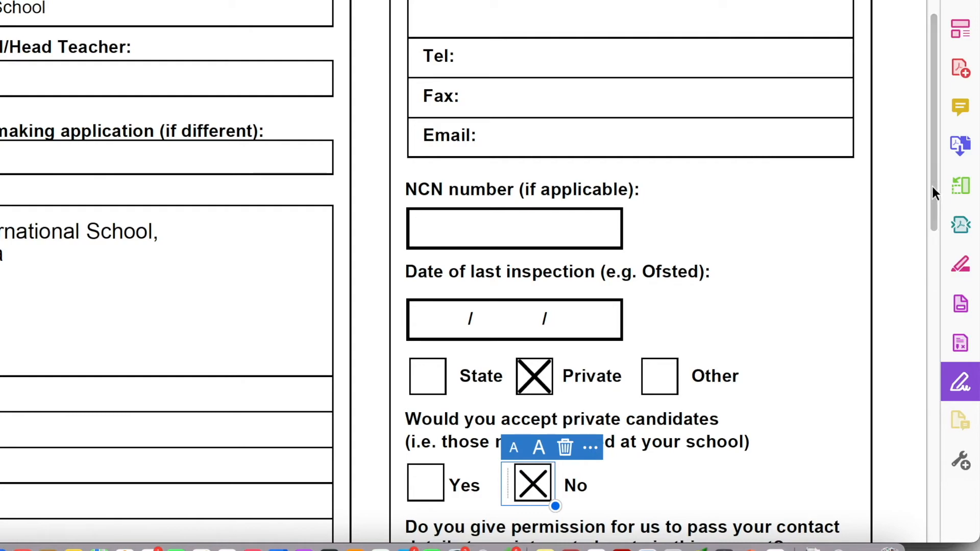
drag(935, 186, 935, 373)
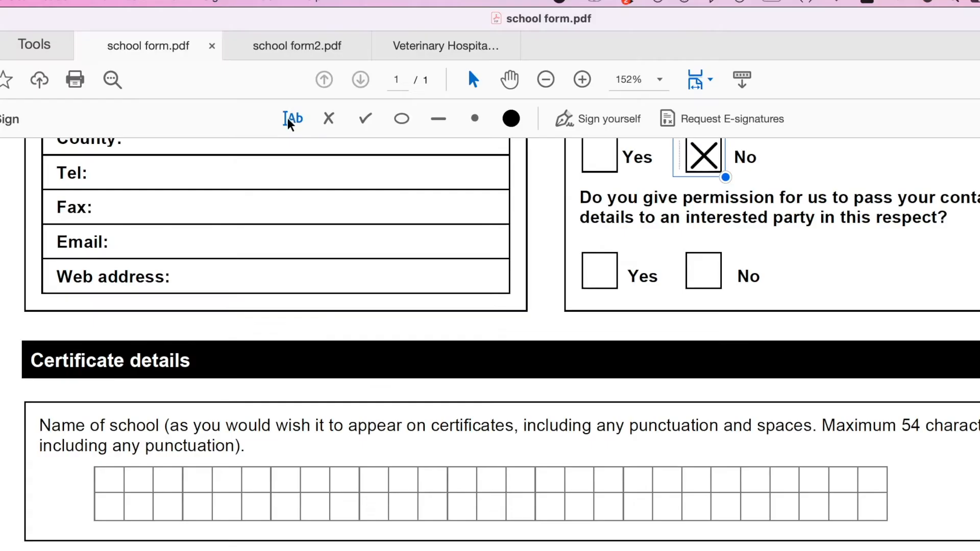
Type DUKE INTERNATIONAL SCHOOL into the certificate school-name comb boxes, fixing the typo
click(286, 119)
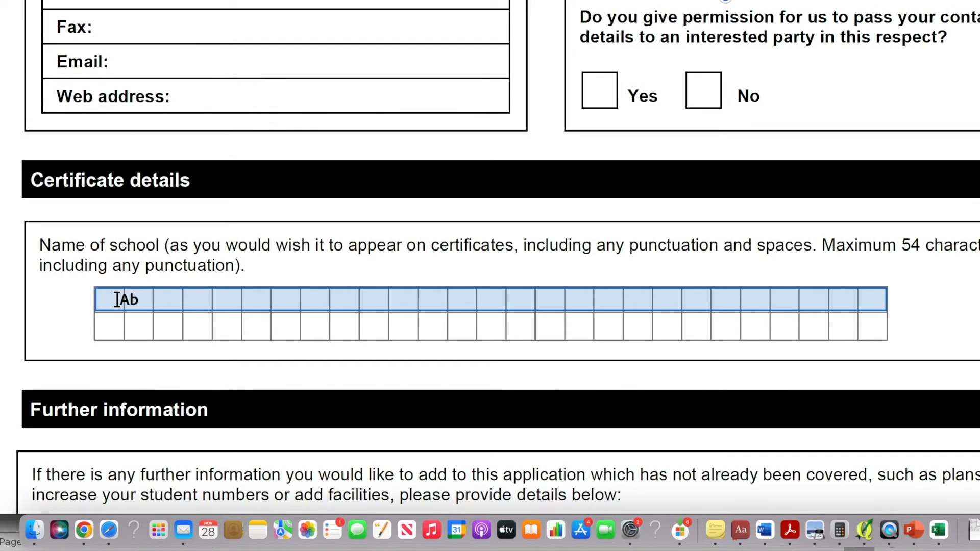
click(118, 298)
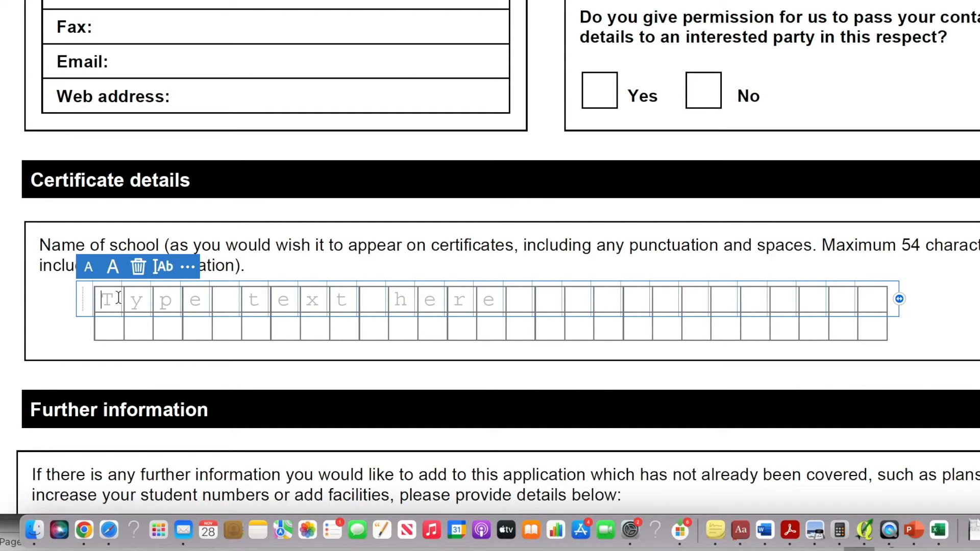
text(DUKE)
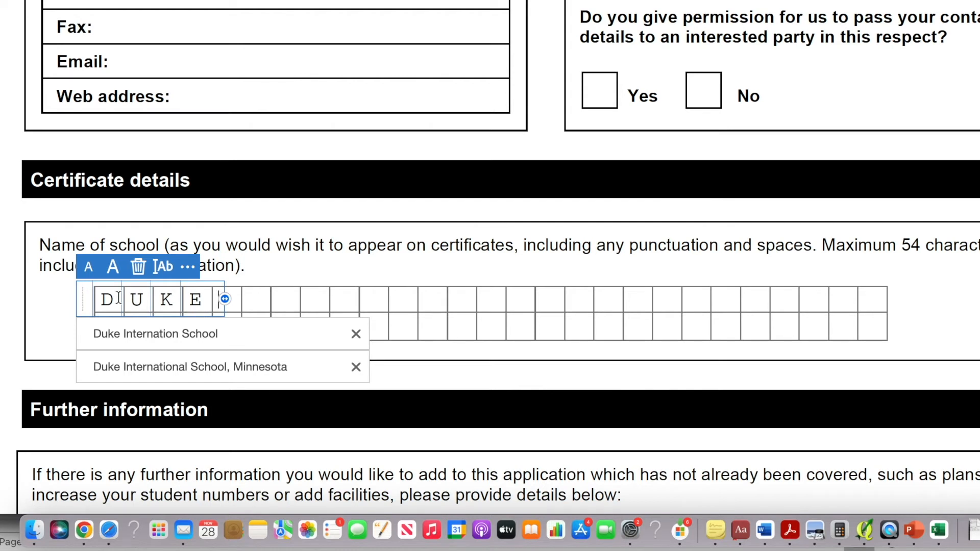
text( INTERNATIO)
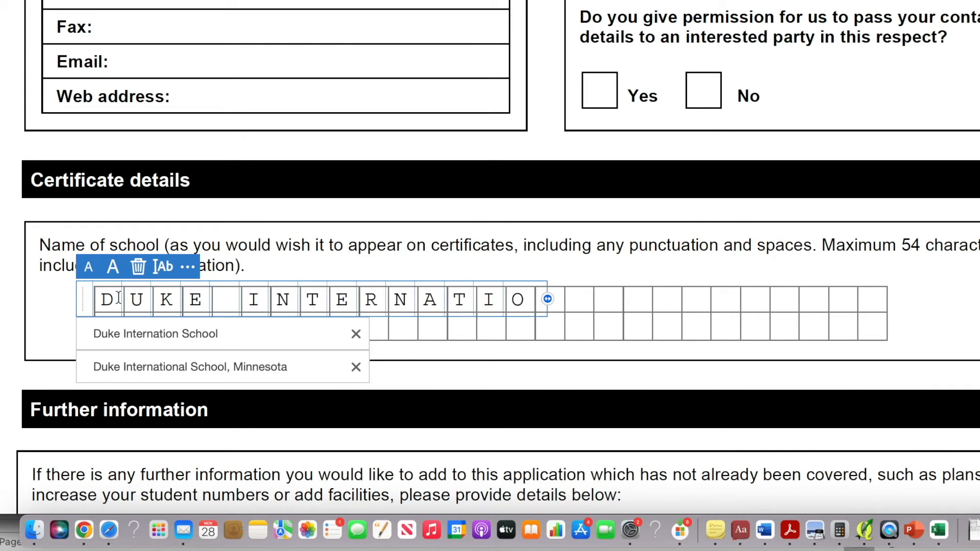
text(NL)
key(BackSpace)
text(AL )
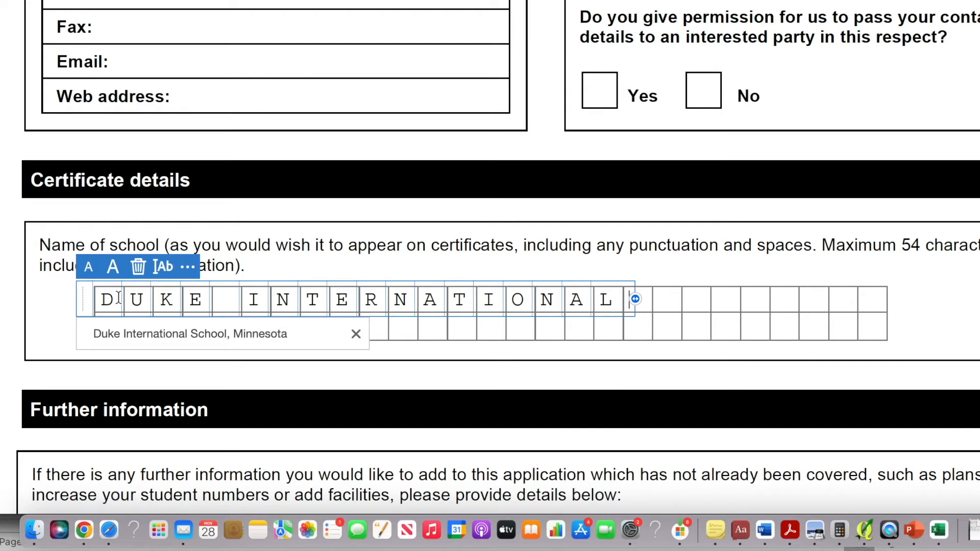
text(SCHOOL)
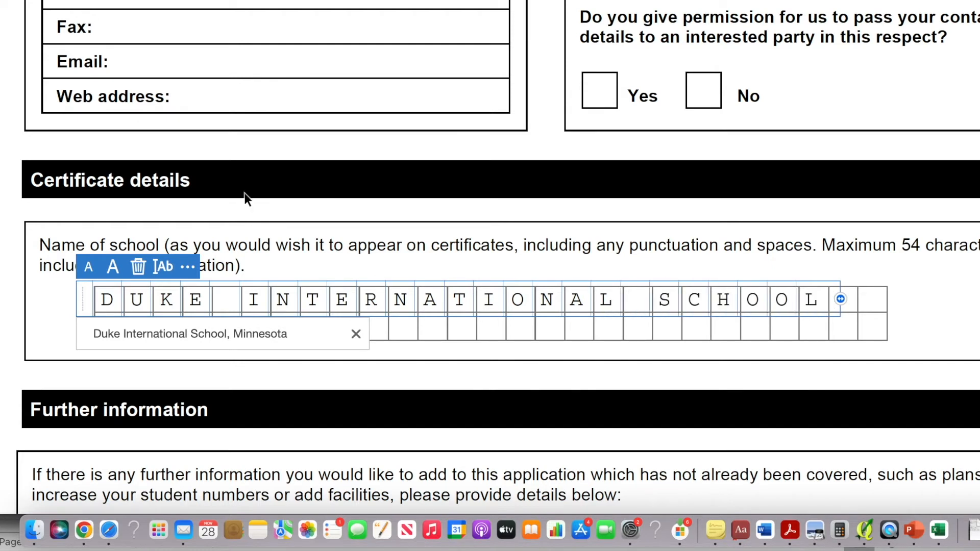
click(976, 349)
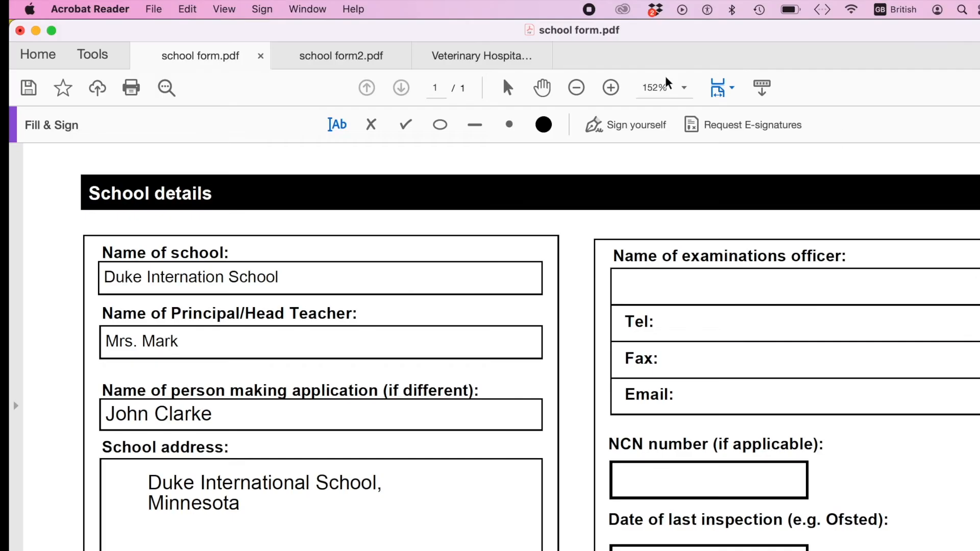
Switch to school form2.pdf and start Fill & Sign on it
click(339, 53)
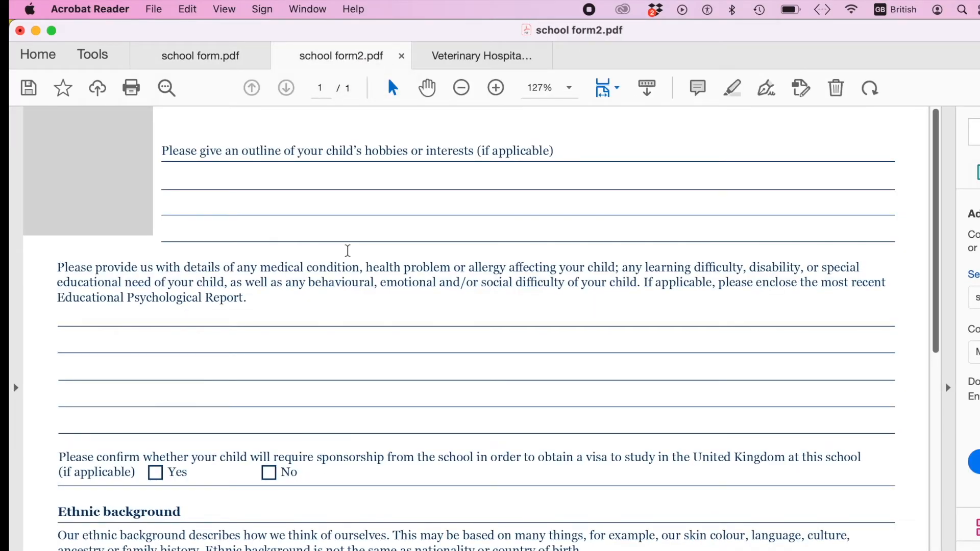
click(92, 55)
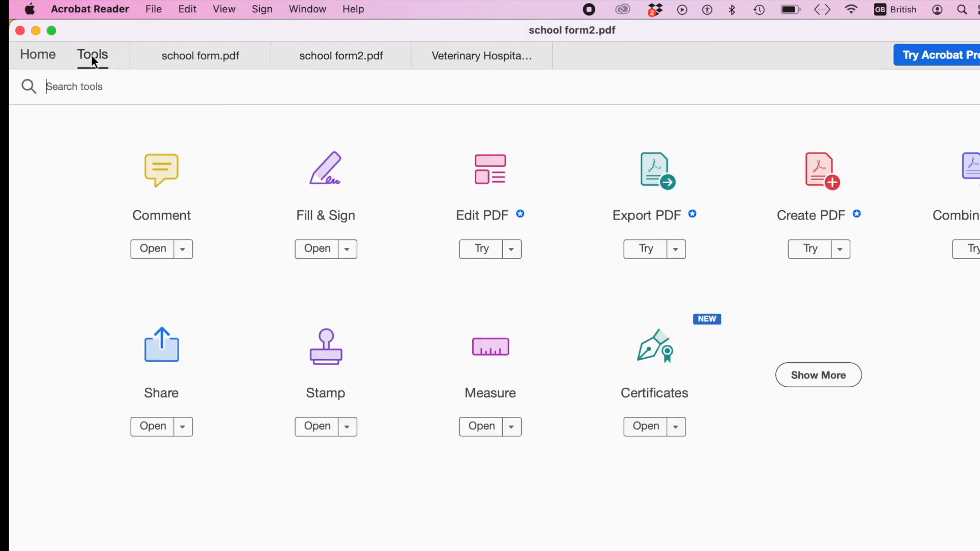
click(324, 175)
Answer hobbies with 'Playing football, watching games.' and medical details with 'None'
click(218, 229)
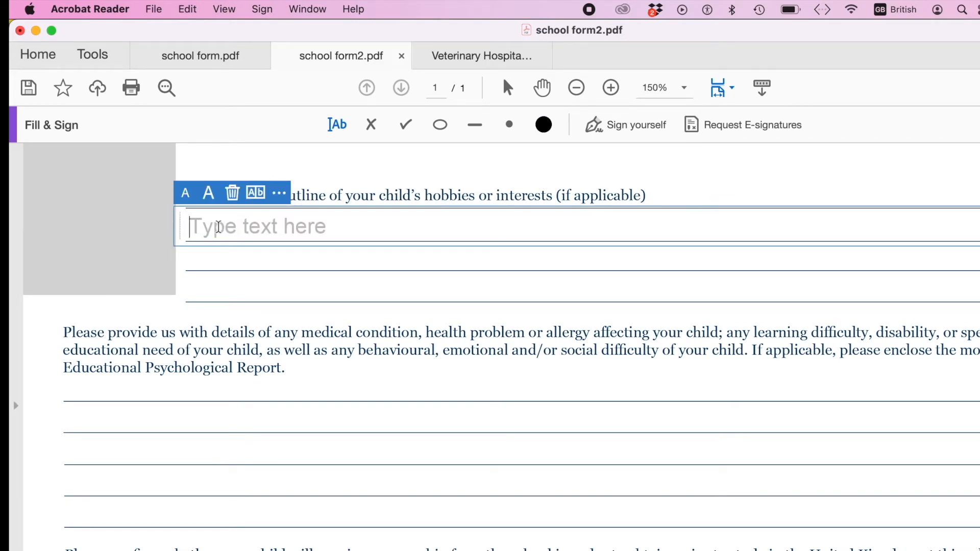
text(P)
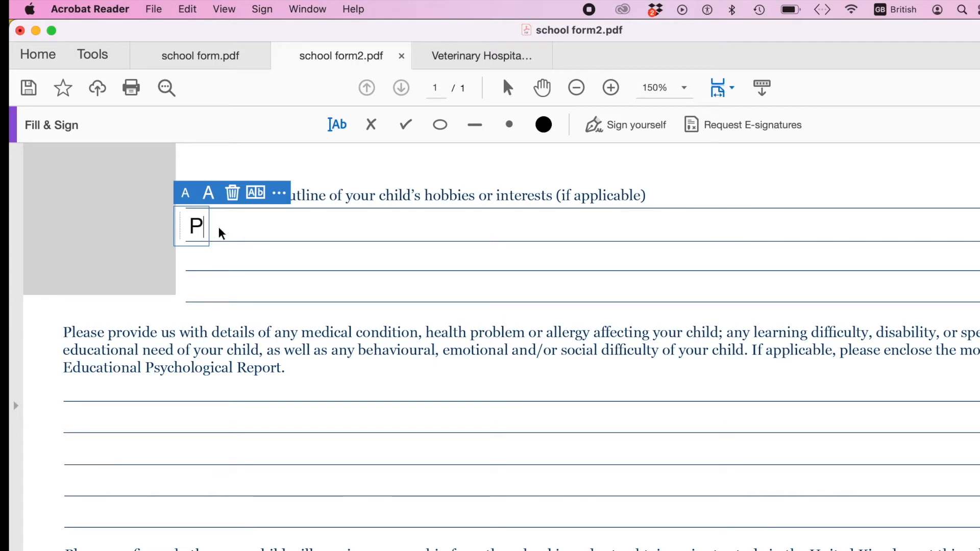
text(layin)
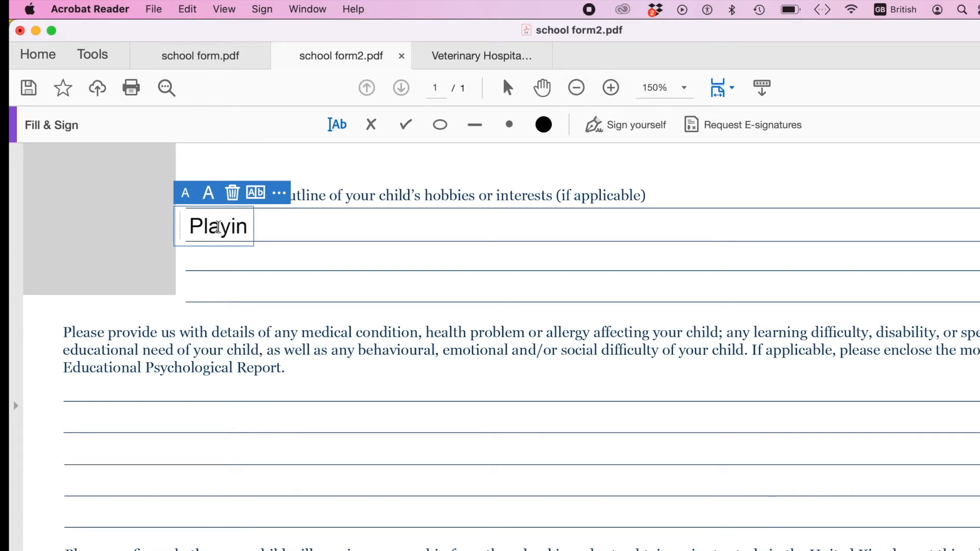
text(g foo)
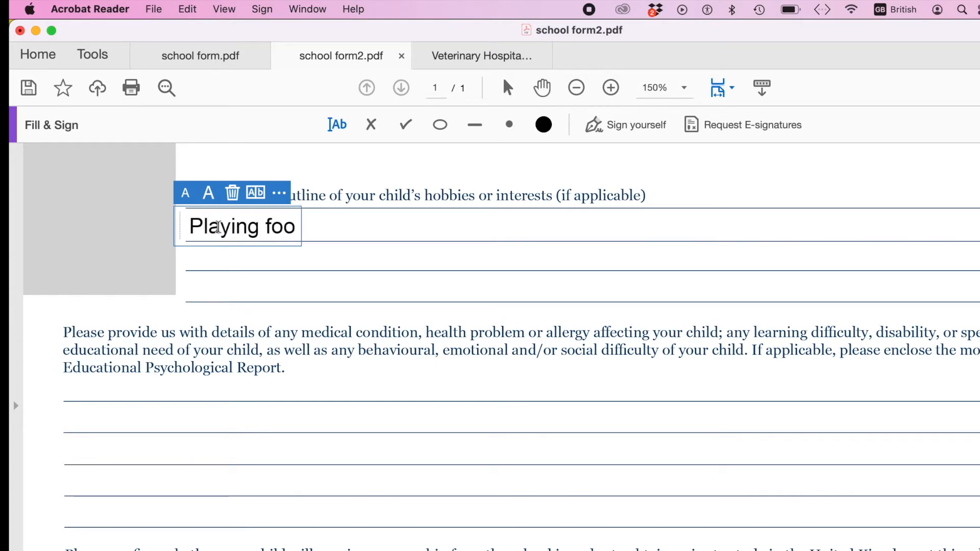
text(tba)
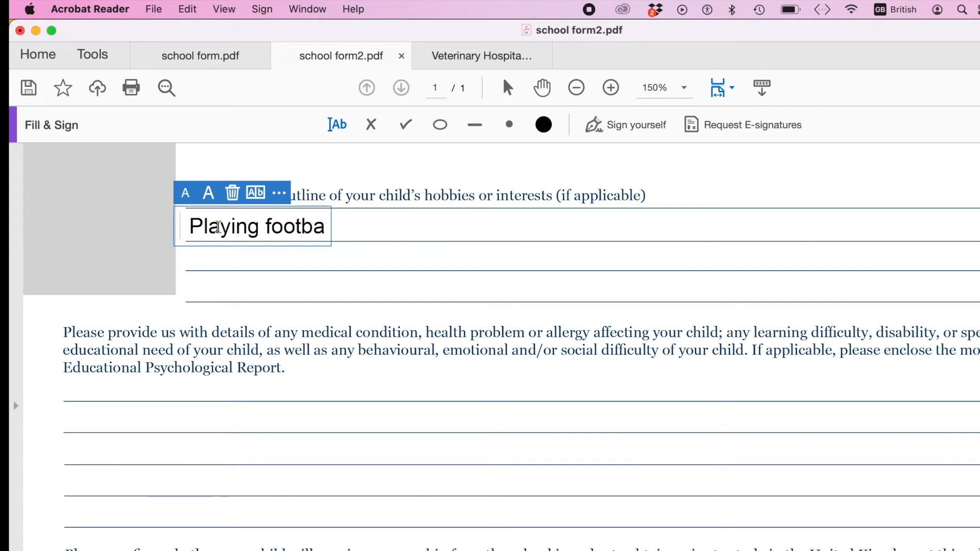
text(ll, wa)
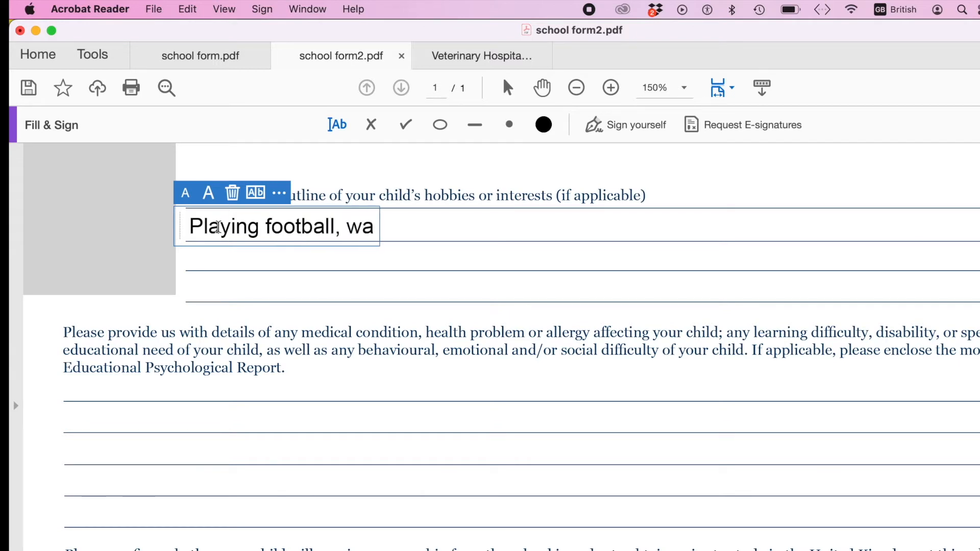
text(tching ga es)
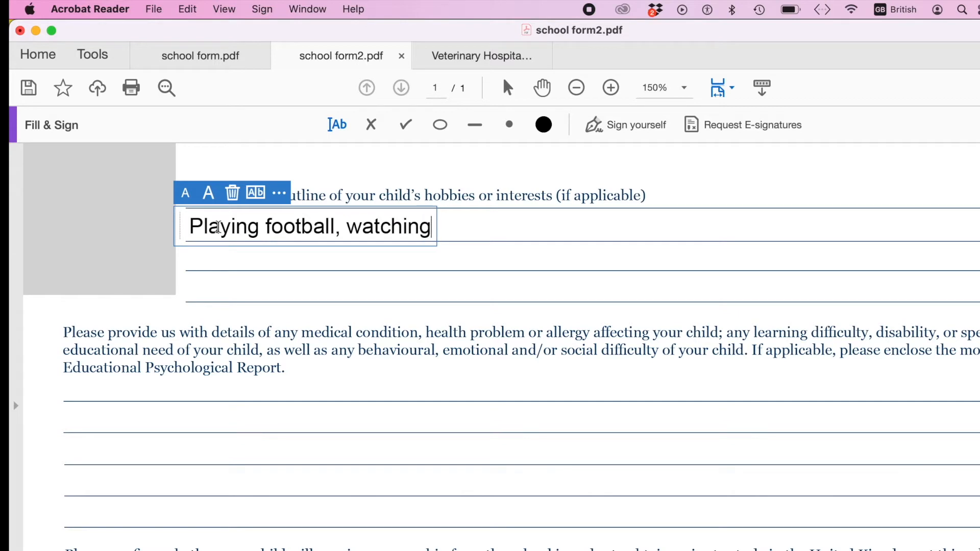
key(BackSpace)
key(BackSpace)
key(BackSpace)
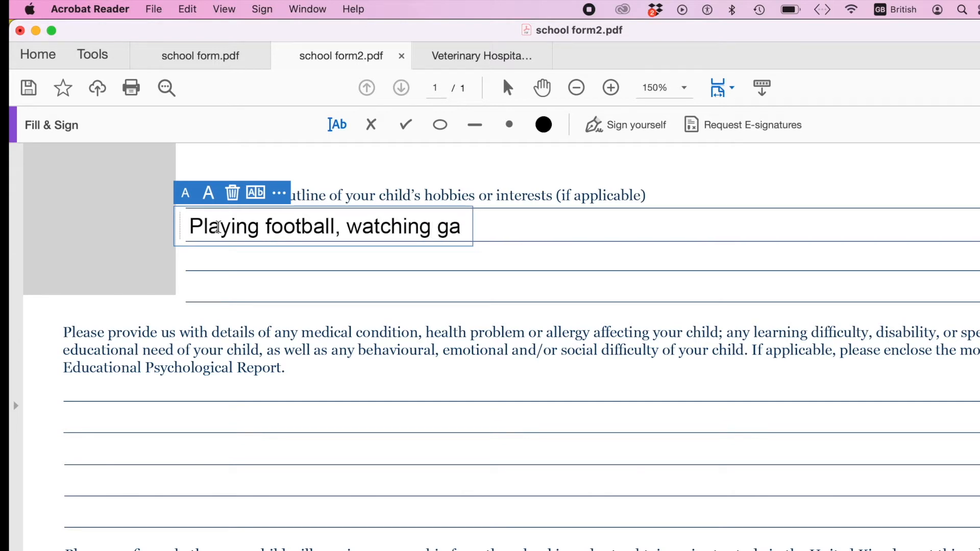
text(mes.)
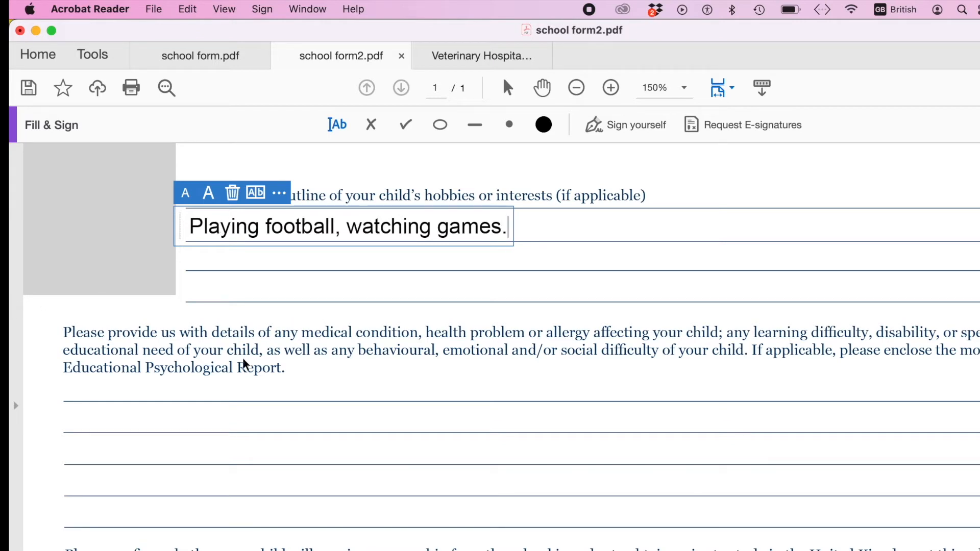
click(344, 235)
text(and)
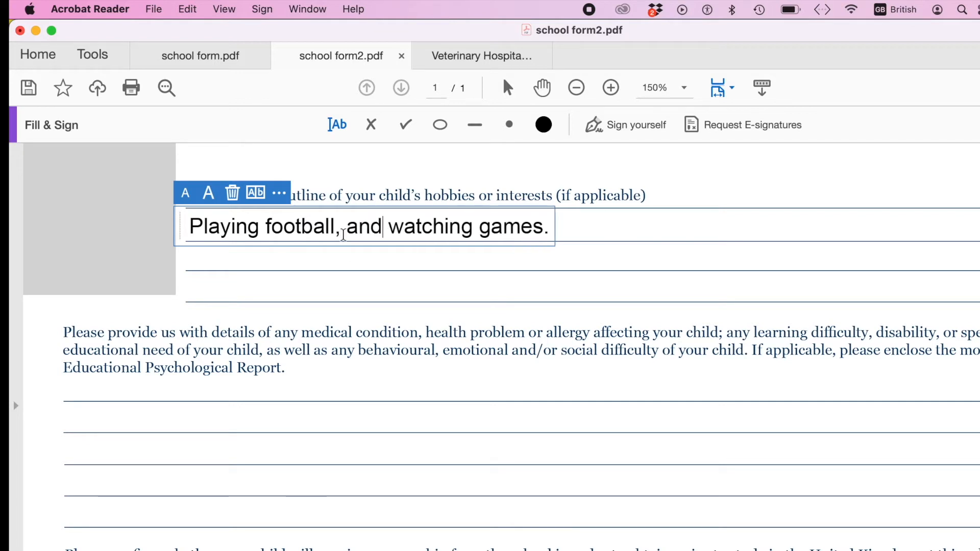
key(BackSpace)
key(BackSpace)
key(BackSpace)
key(BackSpace)
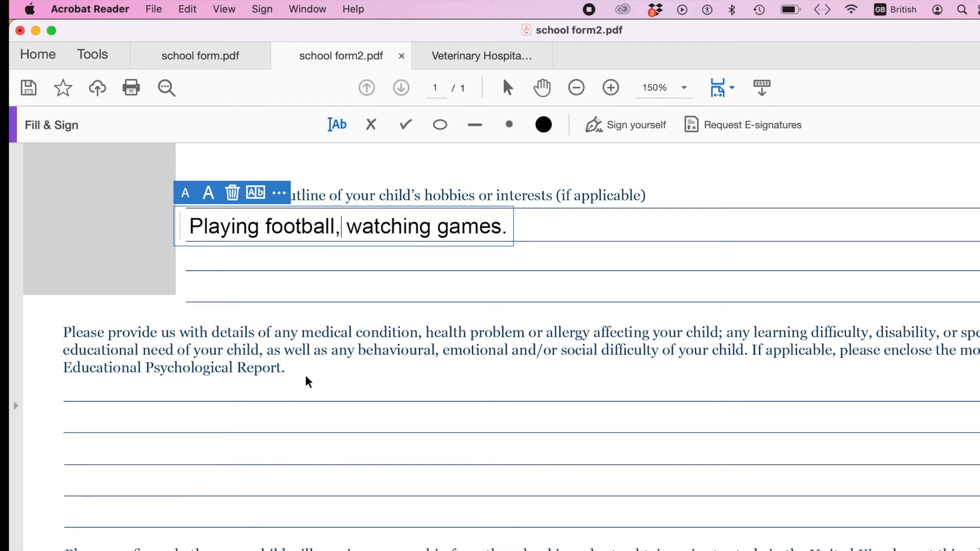
click(141, 419)
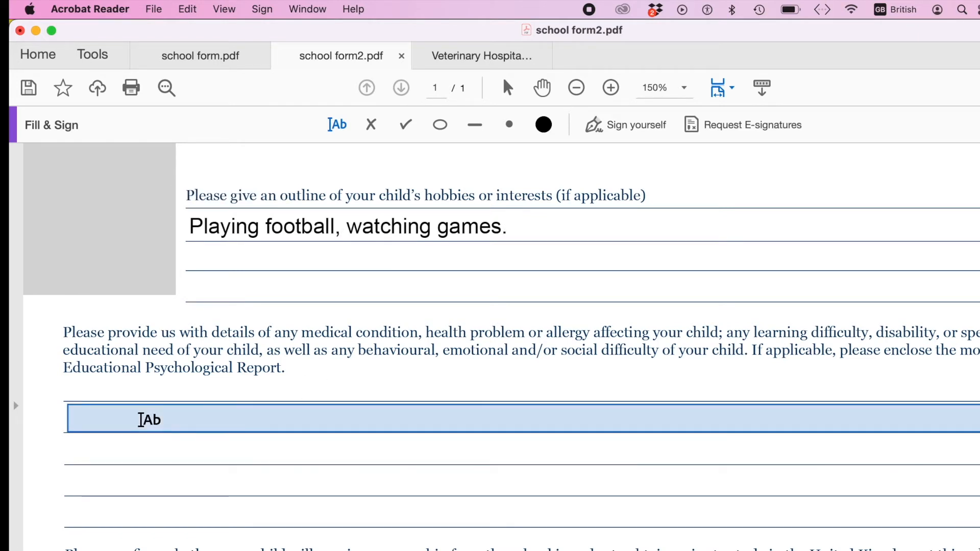
click(141, 420)
text(None)
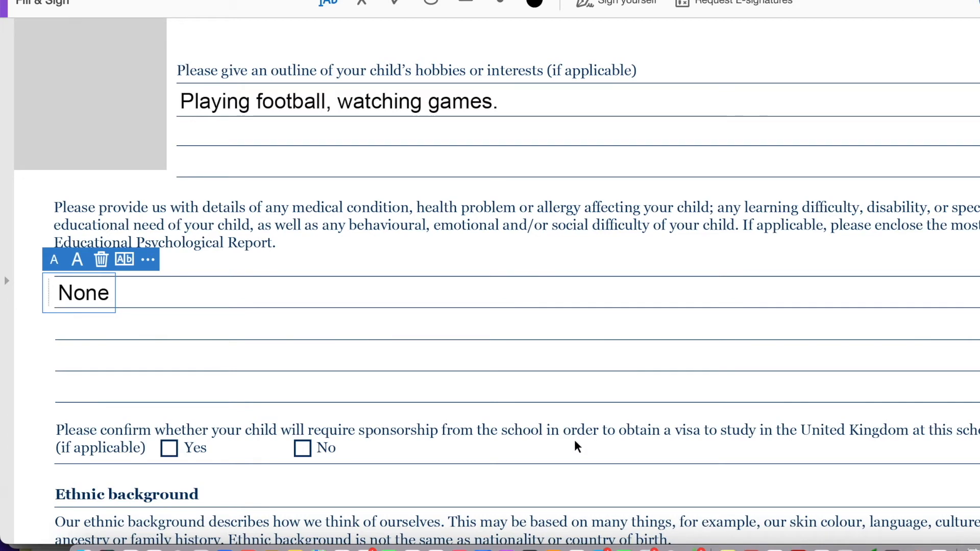
Replace the tick with a cross on No for visa sponsorship
click(304, 451)
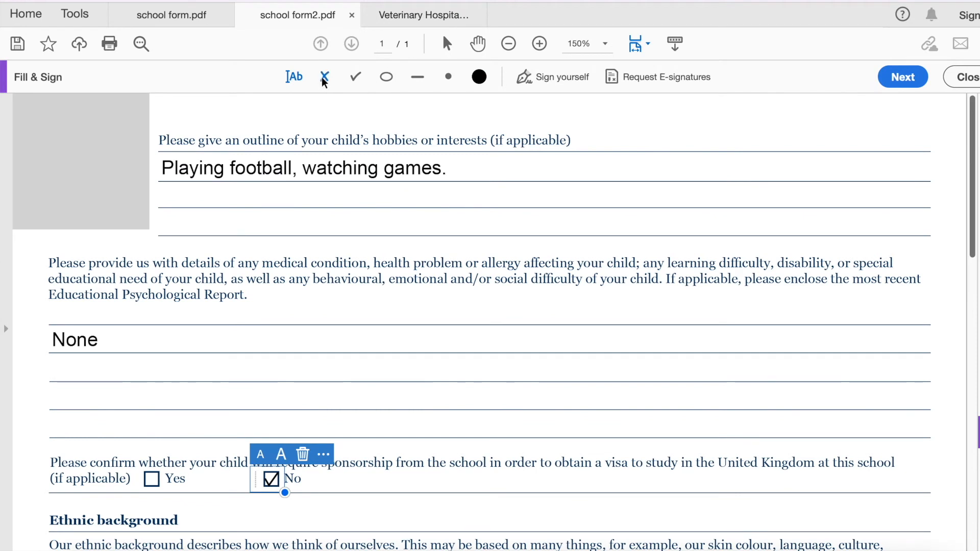
click(324, 77)
click(302, 454)
click(271, 479)
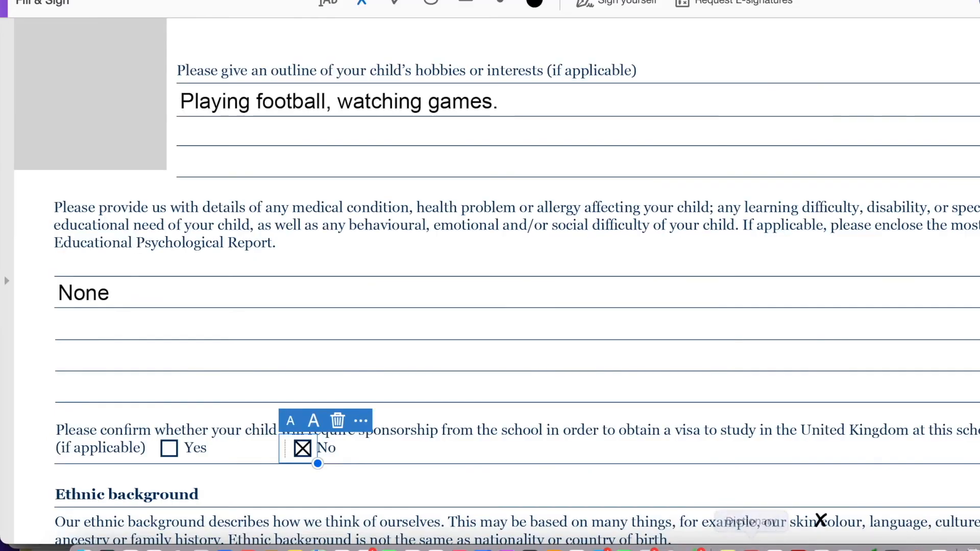
scroll(735, 544, down, 5)
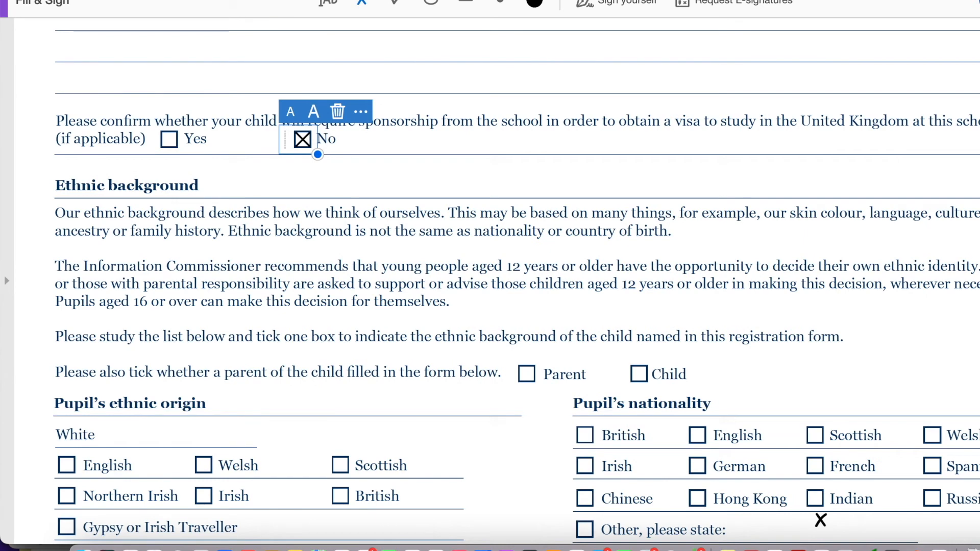
scroll(544, 472, down, 10)
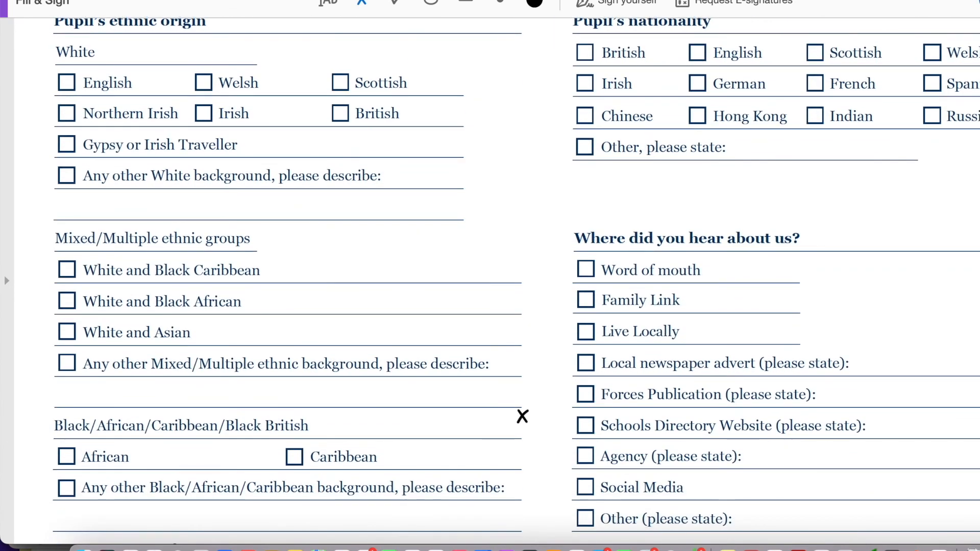
scroll(521, 413, up, 2)
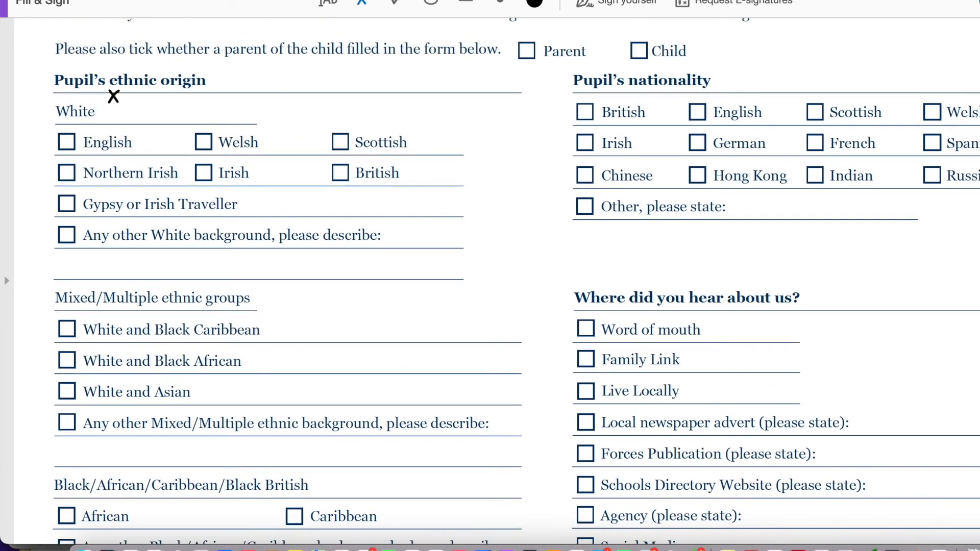
Tick Irish, British nationality, Word of mouth, Local newspaper advert and White and Asian
click(203, 173)
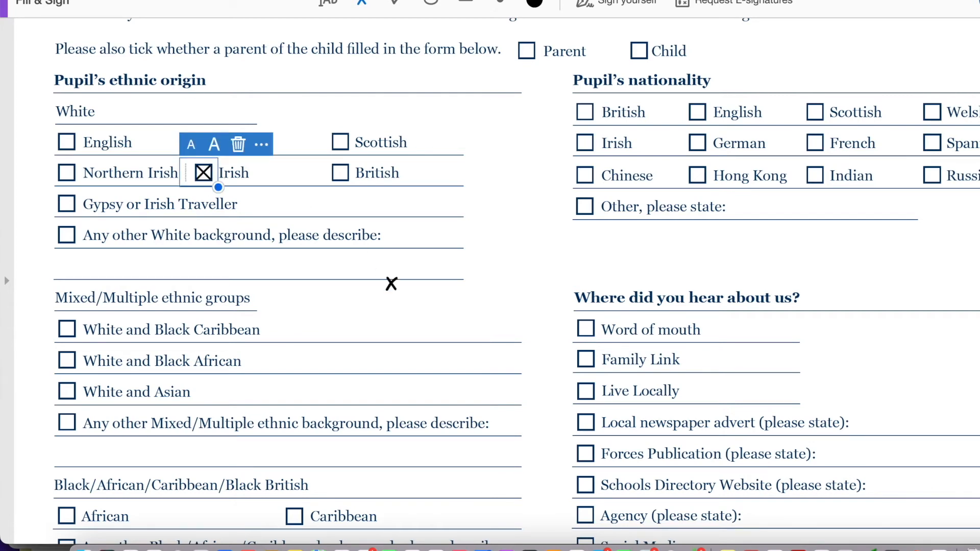
click(394, 2)
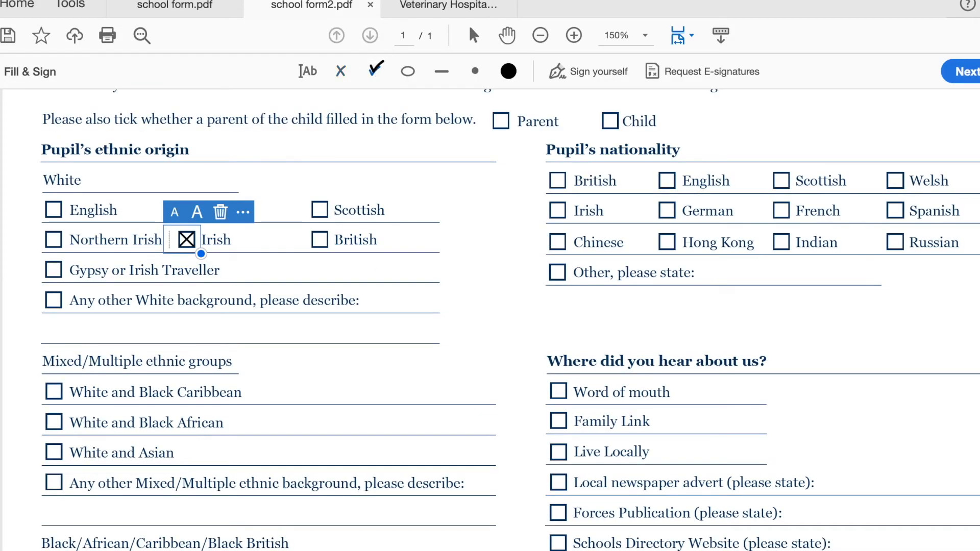
click(220, 211)
click(196, 238)
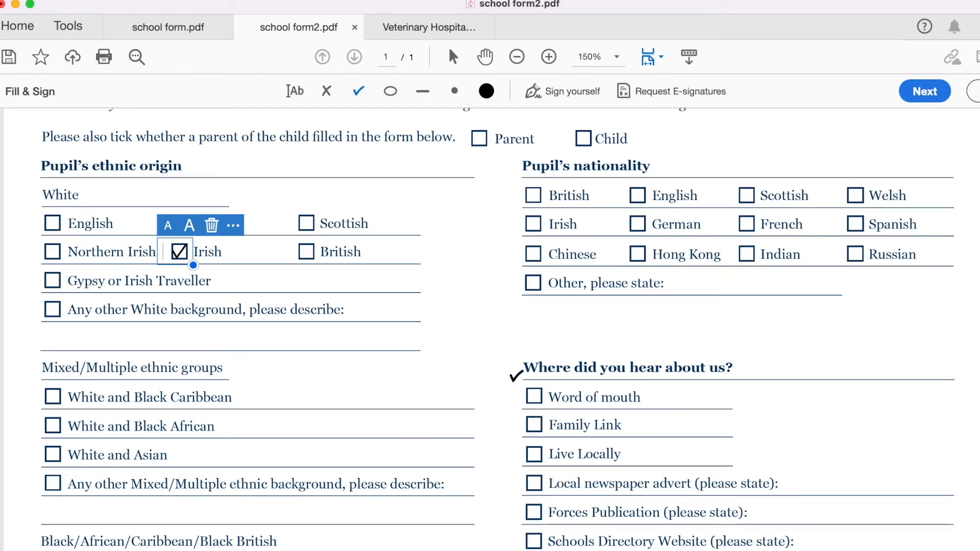
click(533, 196)
click(534, 397)
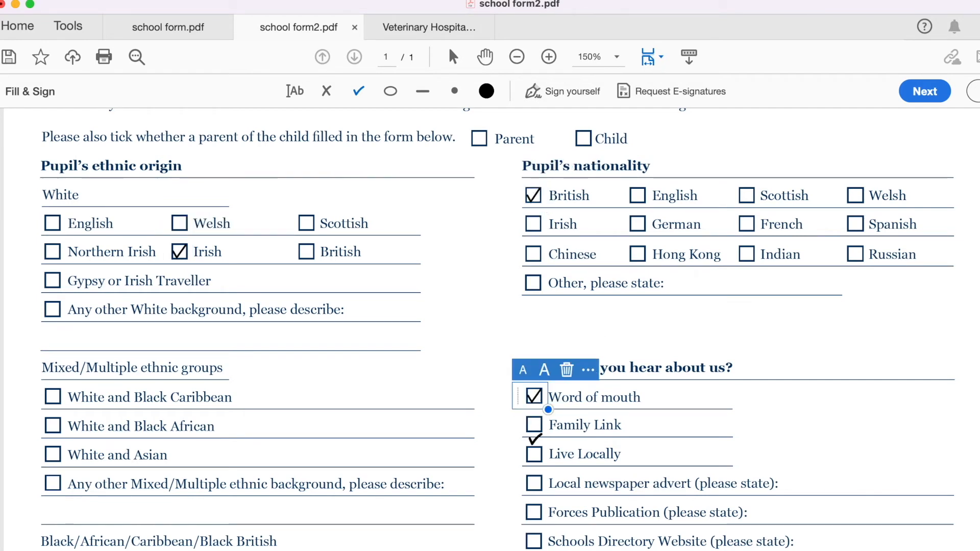
click(534, 482)
click(53, 453)
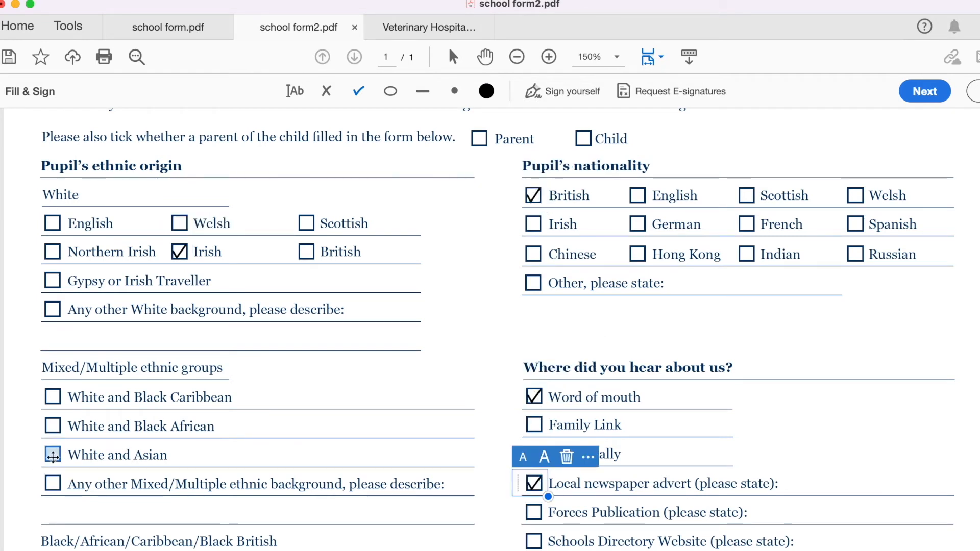
click(53, 550)
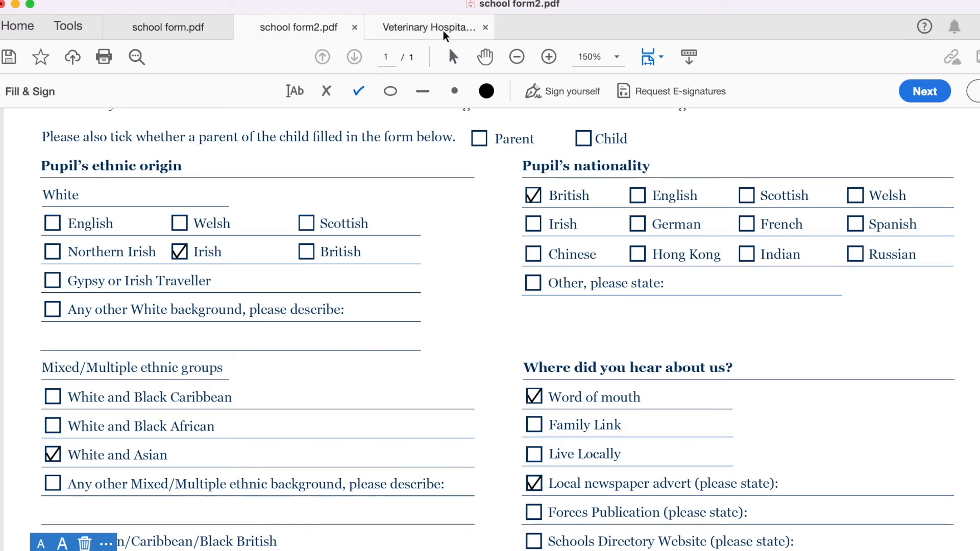
Switch to Veterinary Hospital form.pdf and start Fill & Sign on it
click(444, 32)
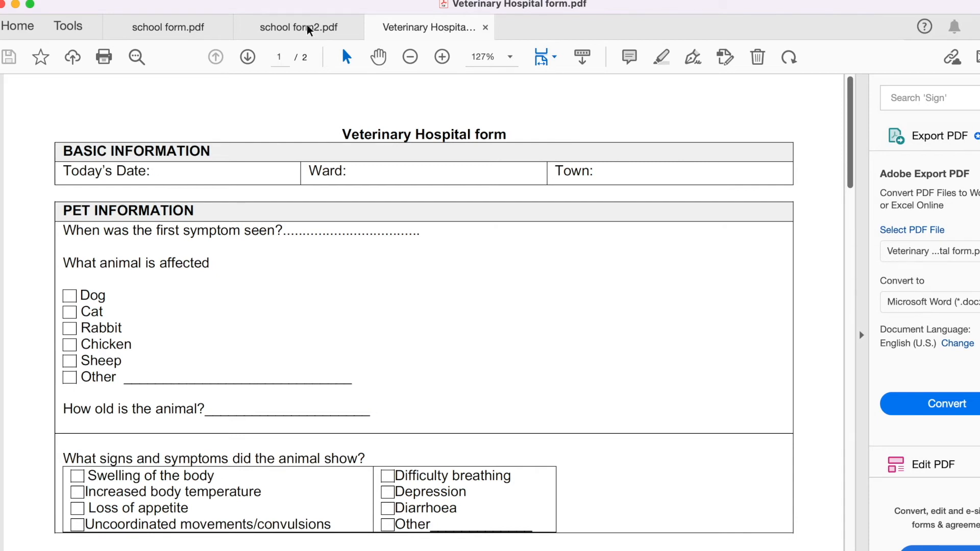
click(72, 27)
click(282, 132)
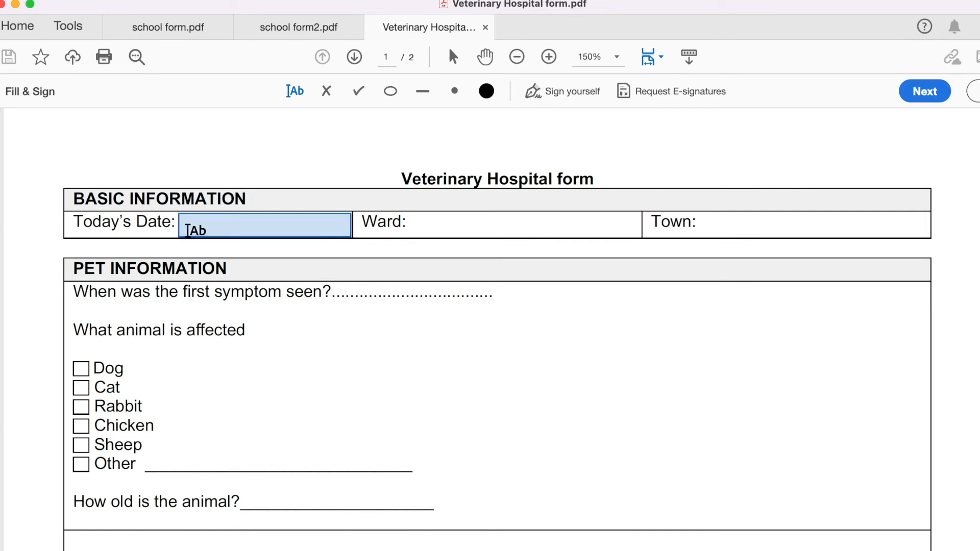
Enter 28/11/2022 in the Today's Date field
click(193, 228)
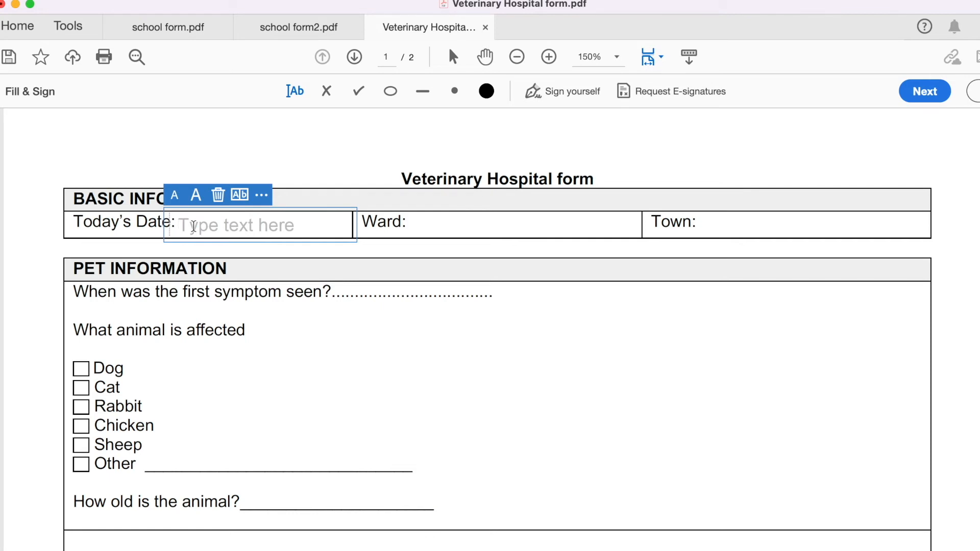
text(28 Nov)
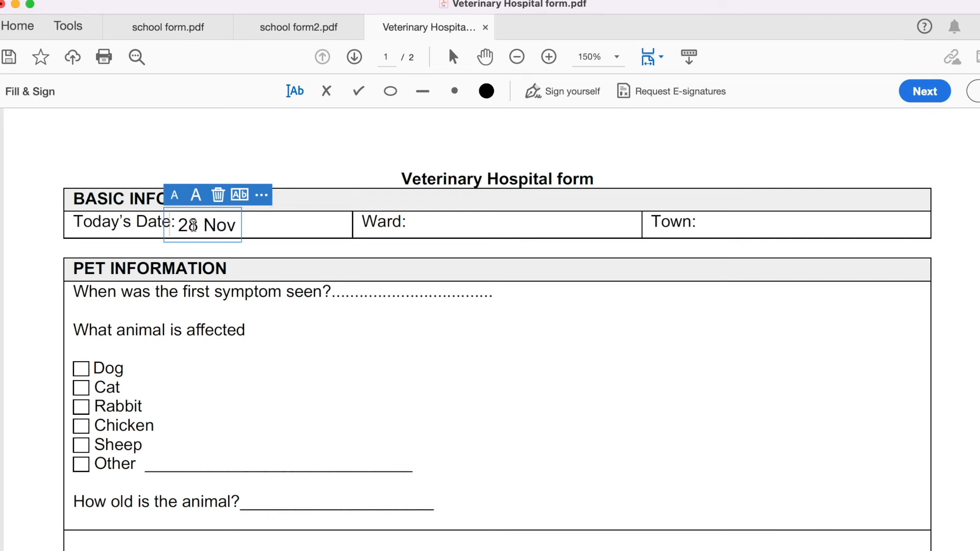
text(ember 2022)
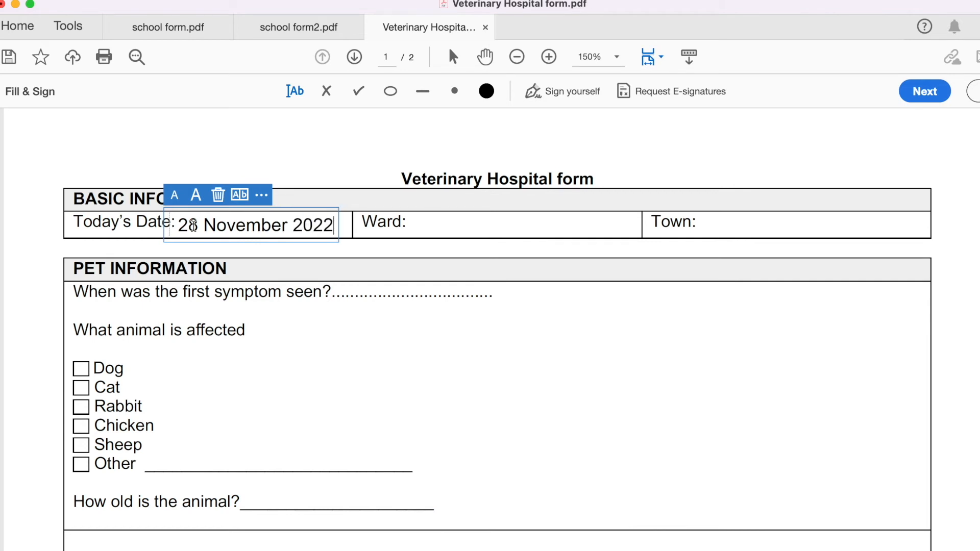
key(BackSpace)
key(BackSpace)
key(BackSpace)
key(BackSpace)
key(BackSpace)
key(BackSpace)
key(BackSpace)
key(BackSpace)
key(BackSpace)
key(BackSpace)
key(BackSpace)
key(BackSpace)
key(BackSpace)
key(BackSpace)
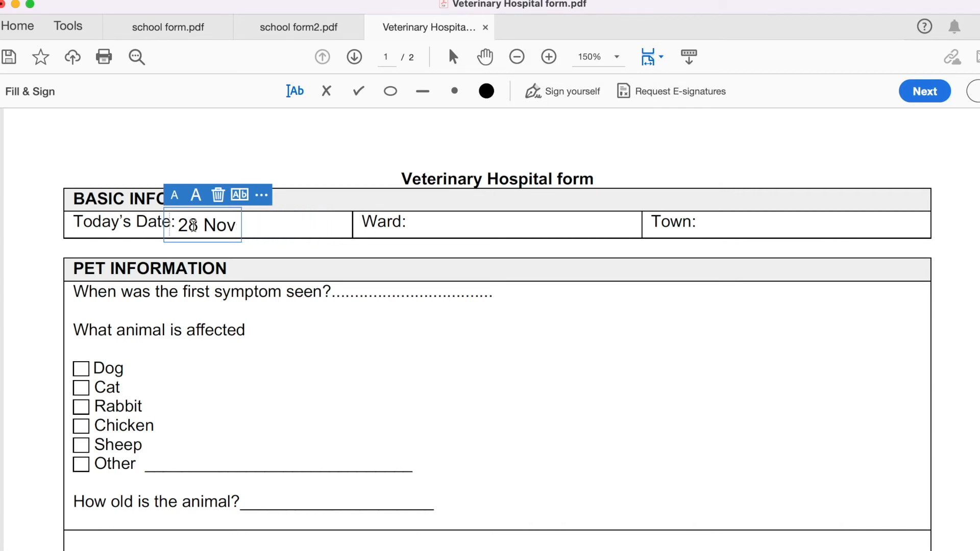
text(/11/20)
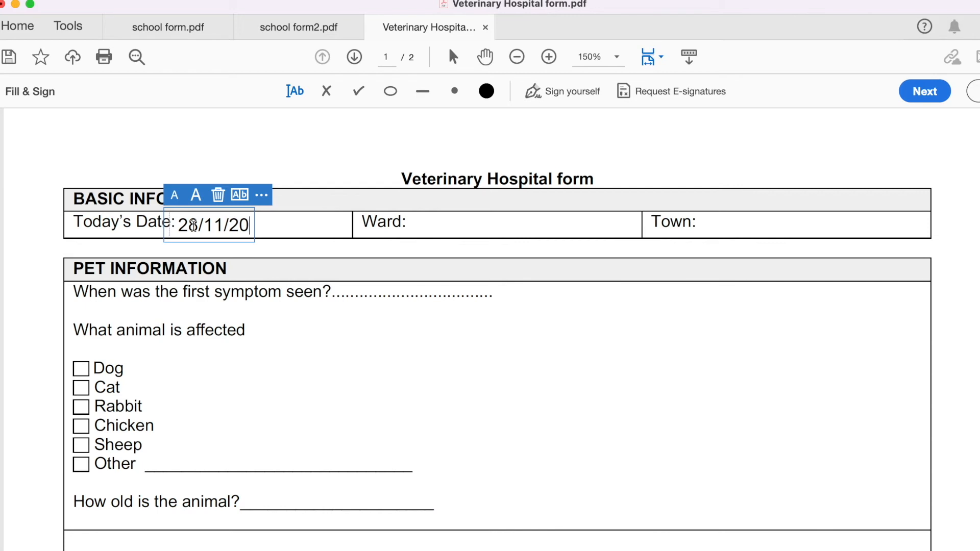
text(11)
key(BackSpace)
key(BackSpace)
text(22)
Enter 'In-patient' in the Ward field
click(442, 223)
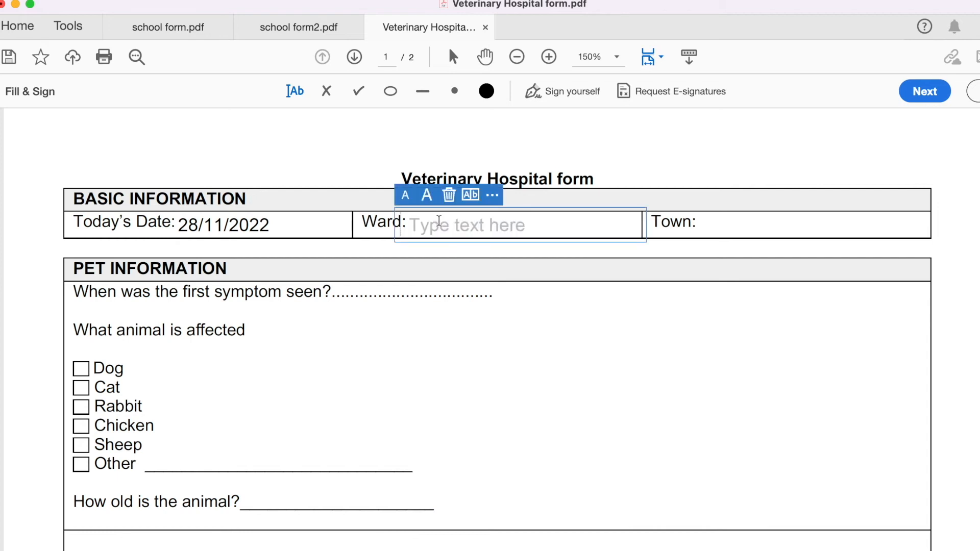
text(In-)
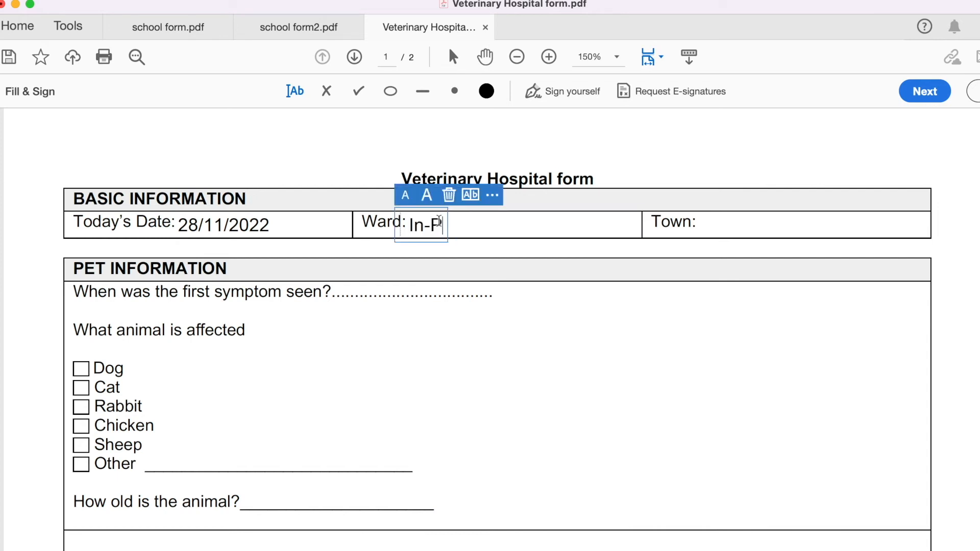
text(patient)
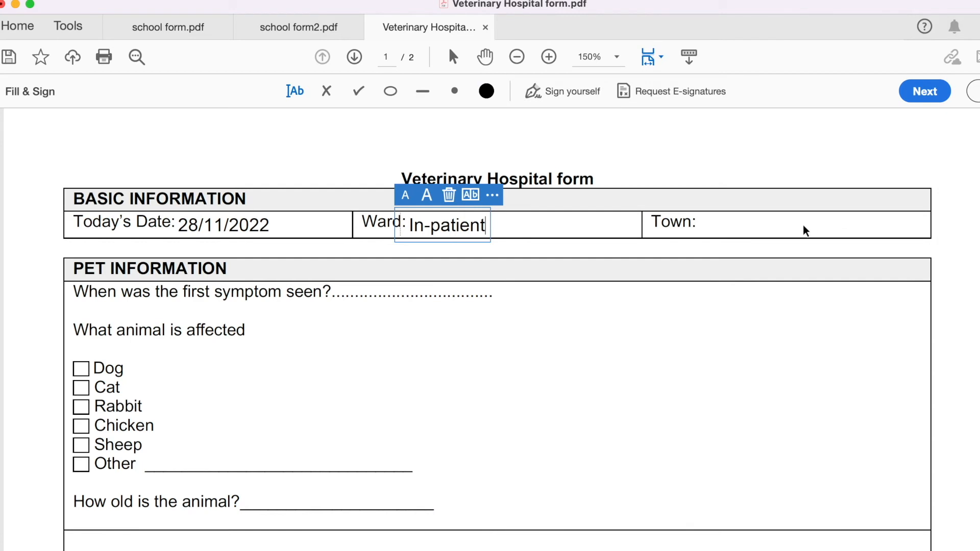
click(733, 229)
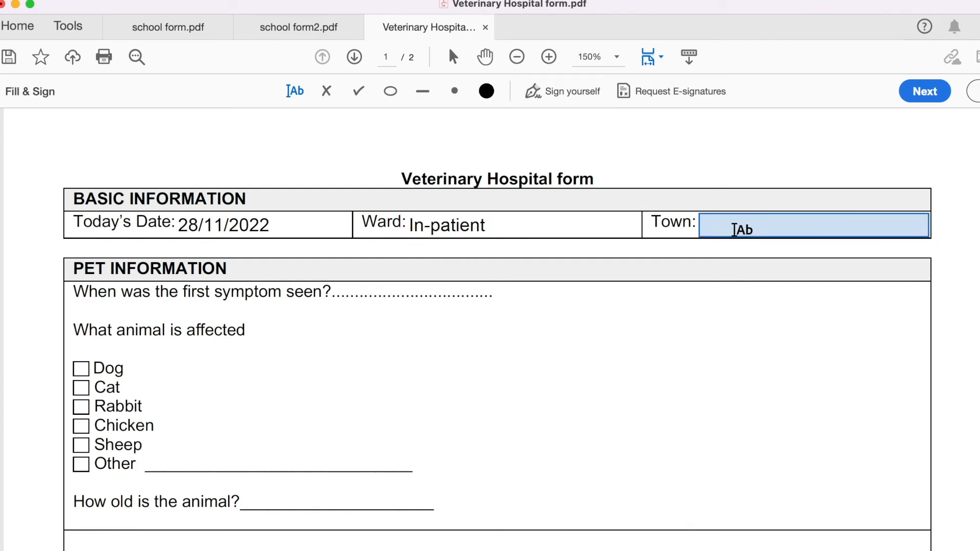
Enter London in the Town field
click(734, 230)
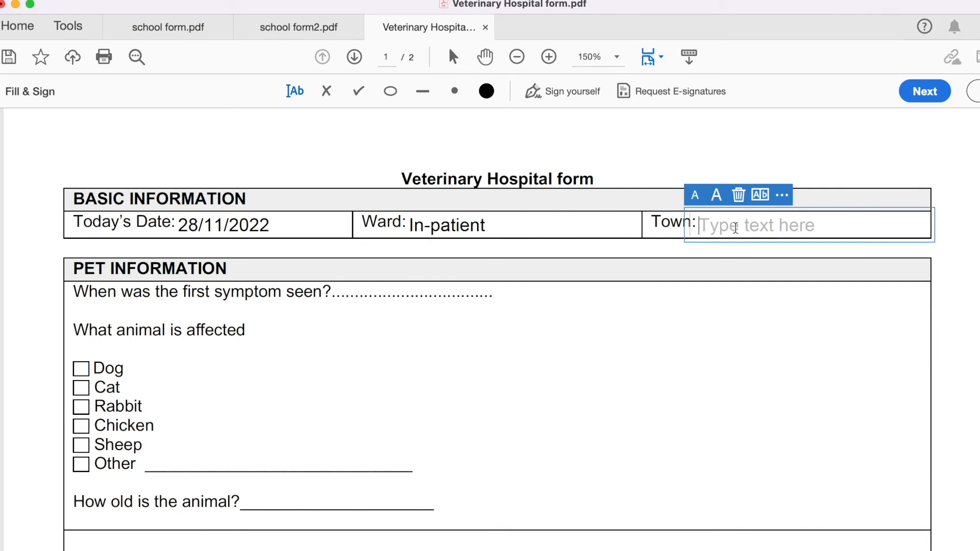
text(London)
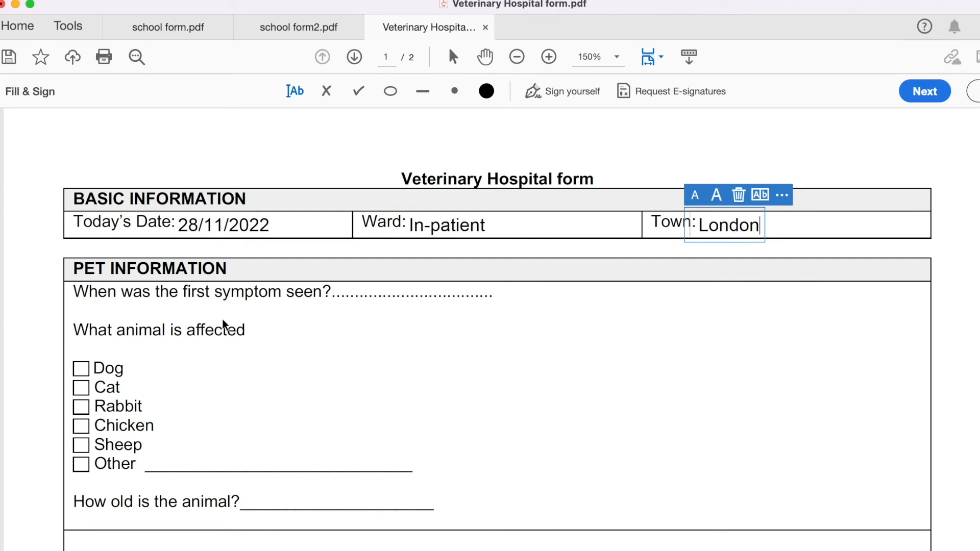
click(351, 289)
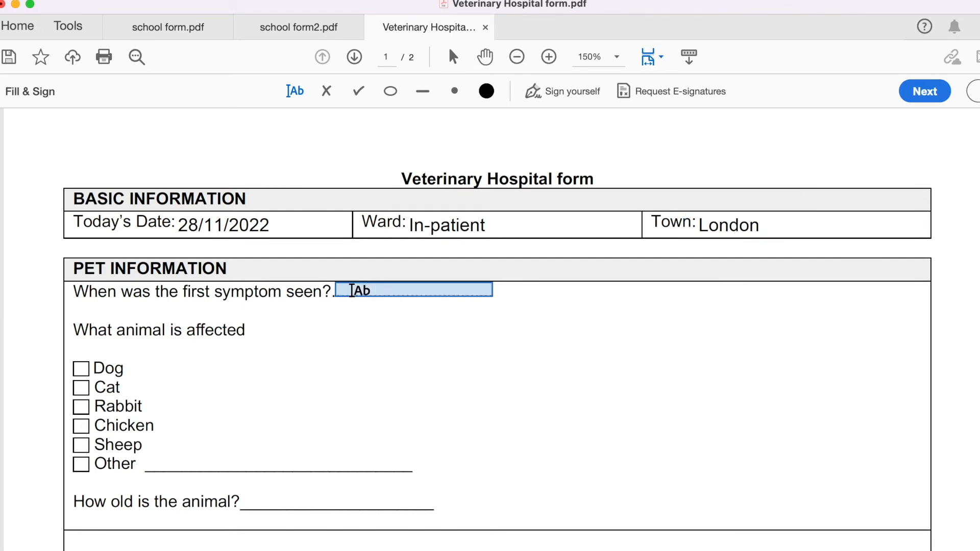
Write 21/11/2022 on the first-symptom line and cross the Rabbit box
click(352, 290)
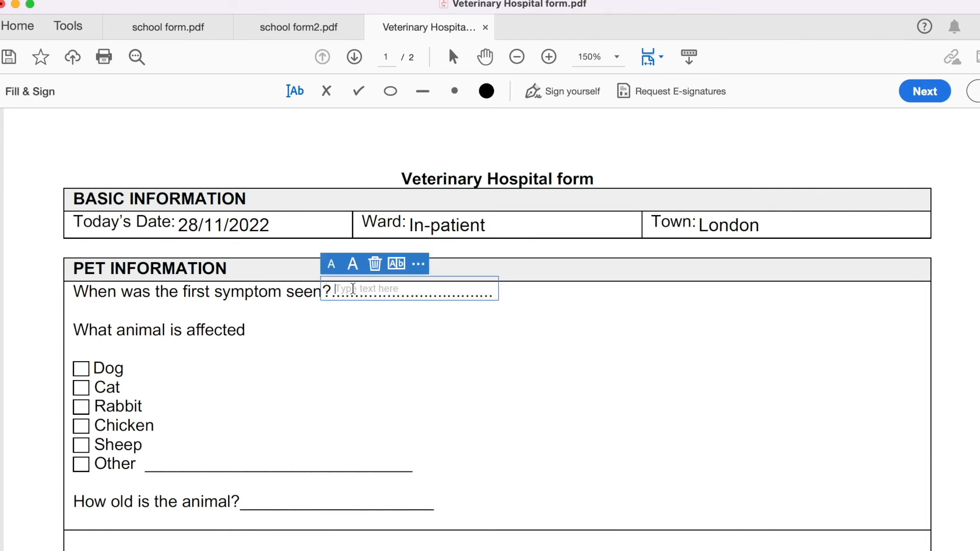
text(21)
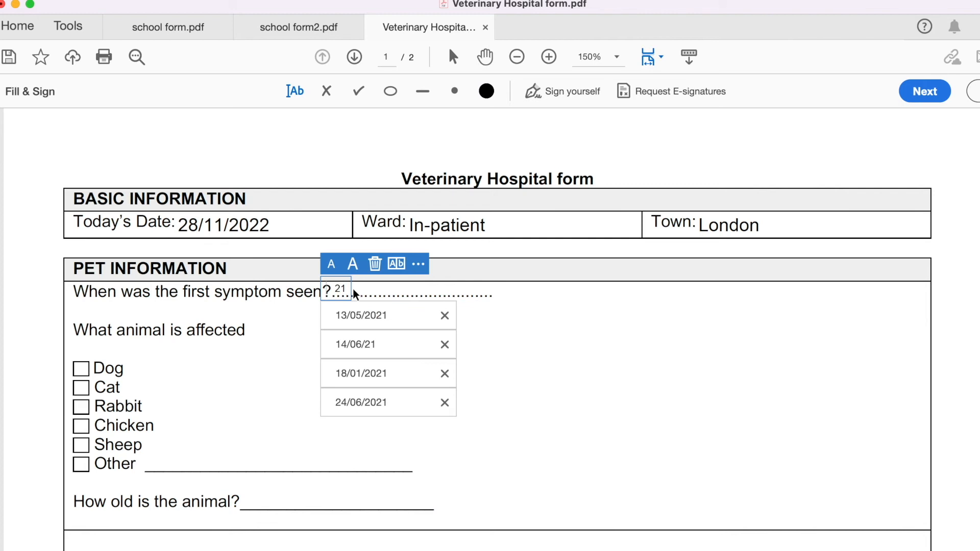
text(/11/2022)
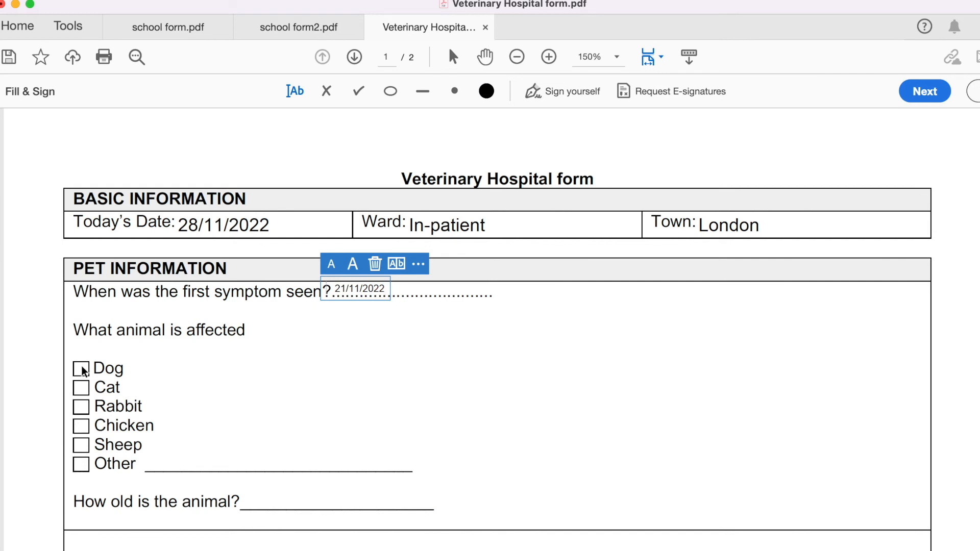
click(327, 95)
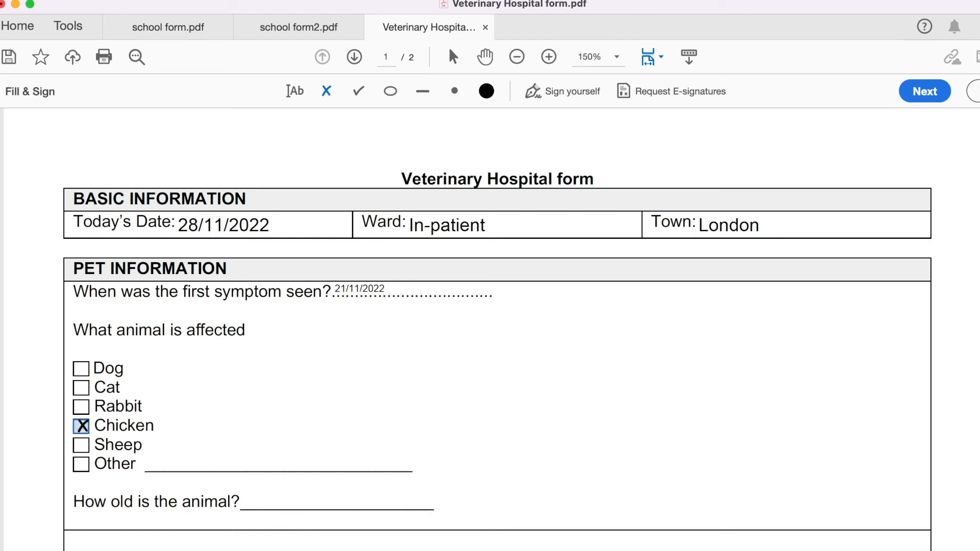
click(81, 407)
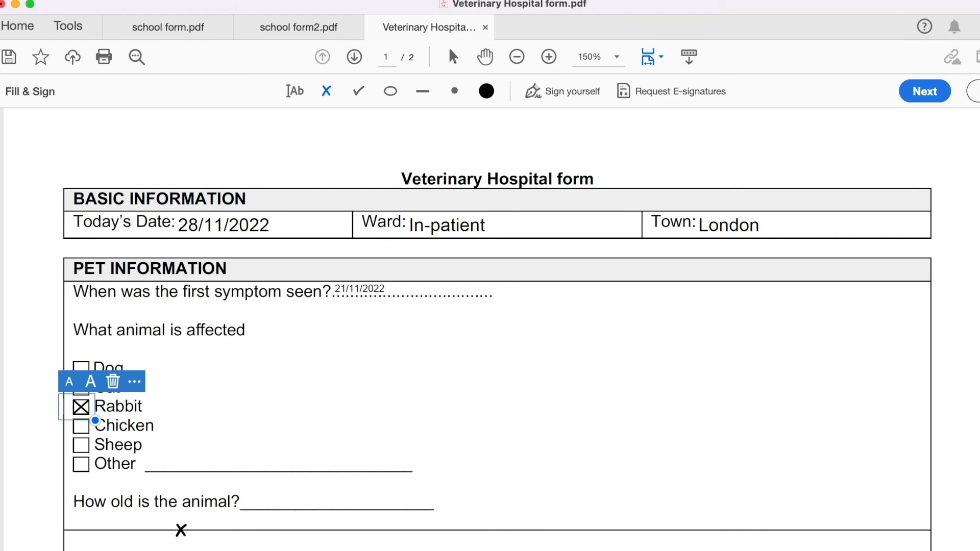
Type '3 months old' on the animal age line and enlarge it two sizes
click(290, 91)
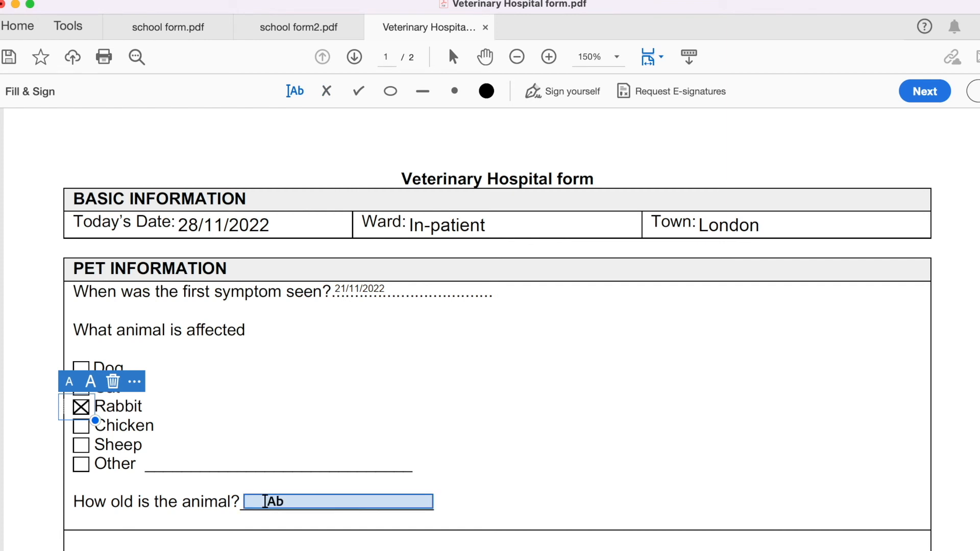
click(265, 500)
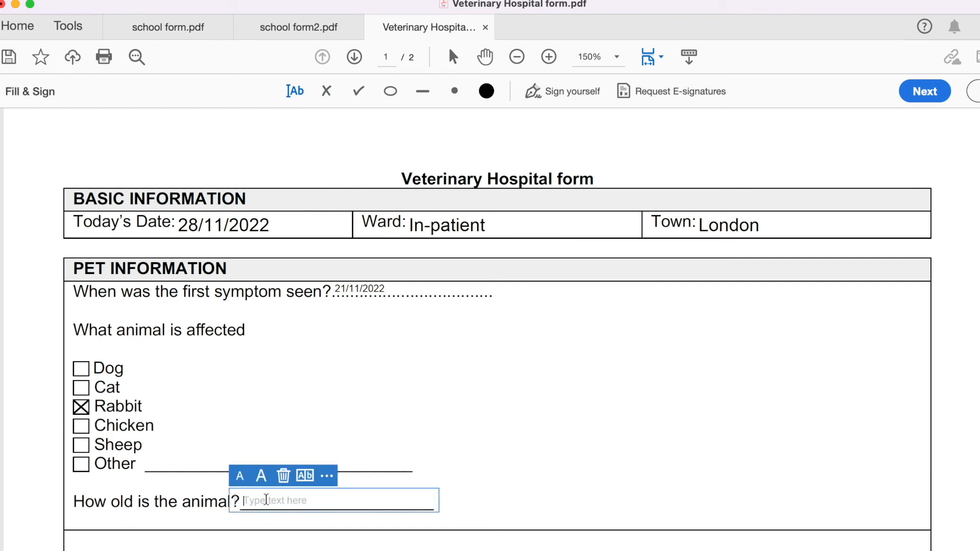
text(3 mo)
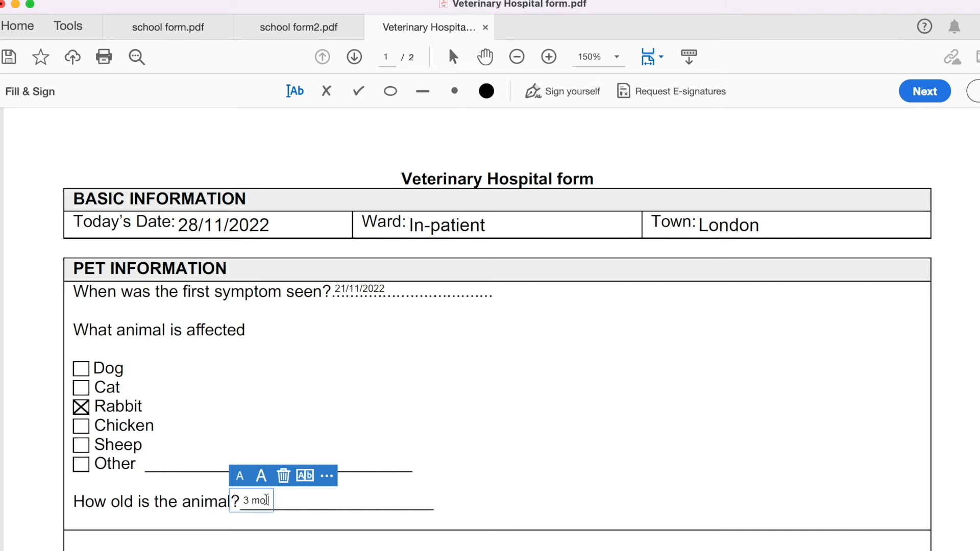
text(nths old)
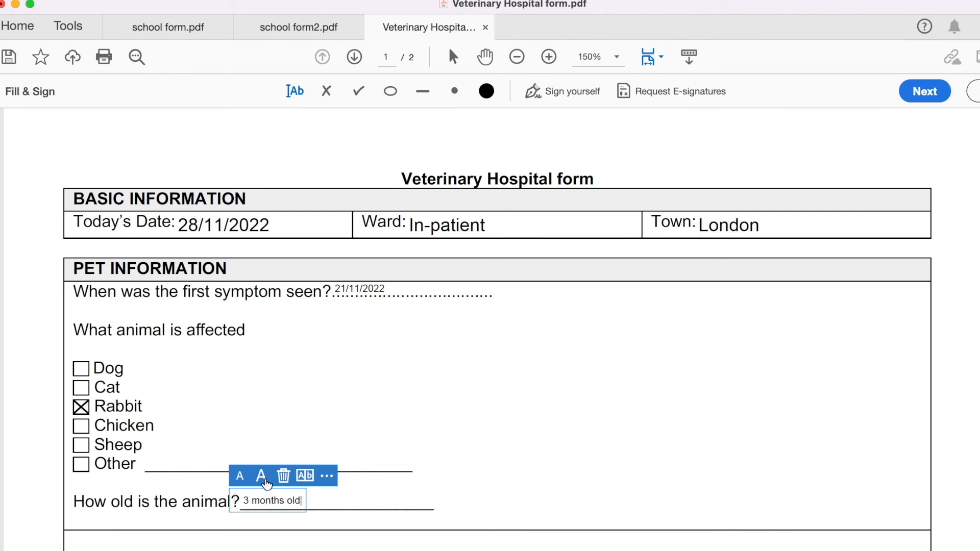
click(263, 479)
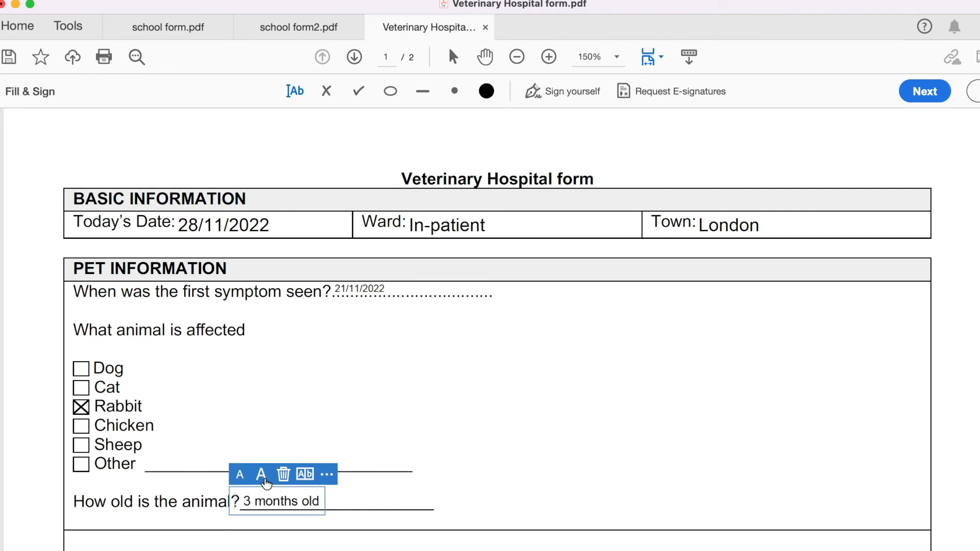
click(264, 480)
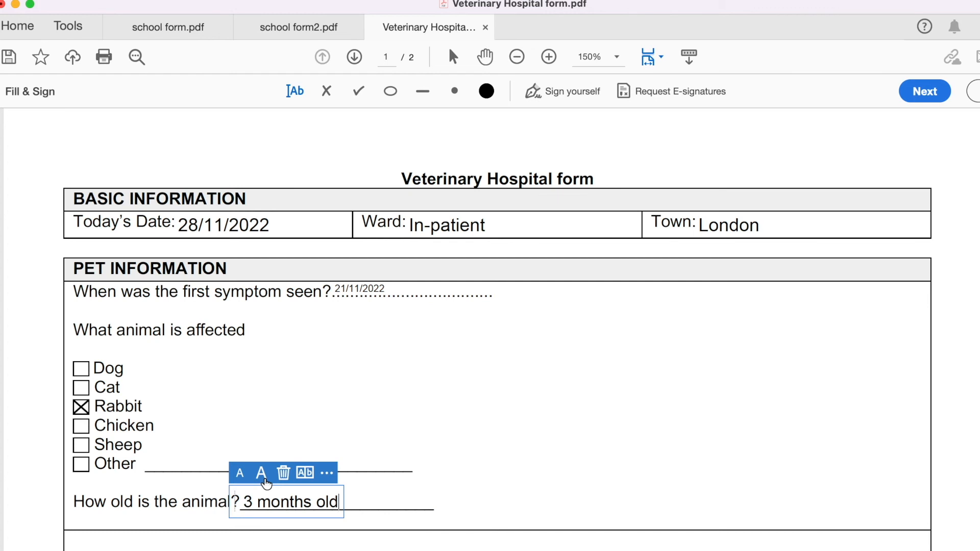
Enlarge the 21/11/2022 symptom date text by two sizes
click(368, 289)
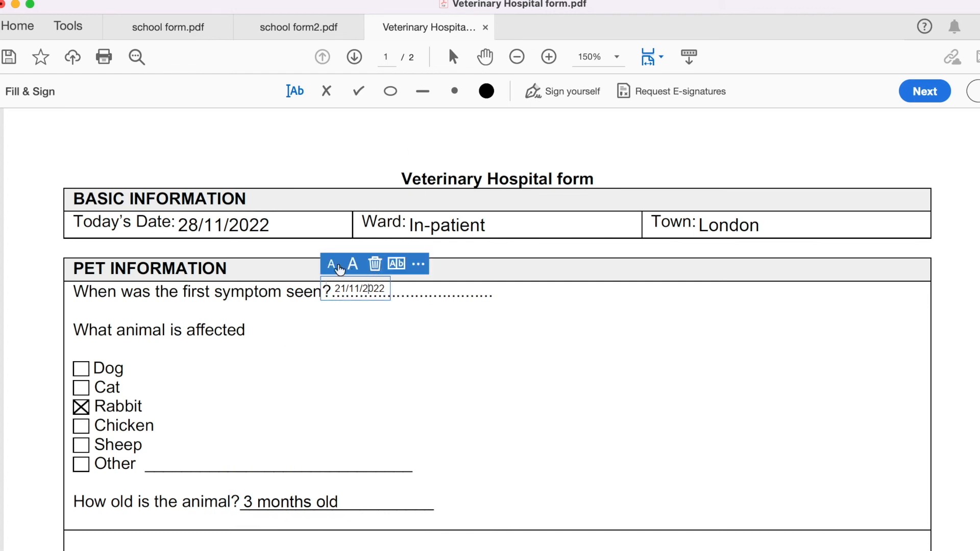
click(353, 264)
click(353, 264)
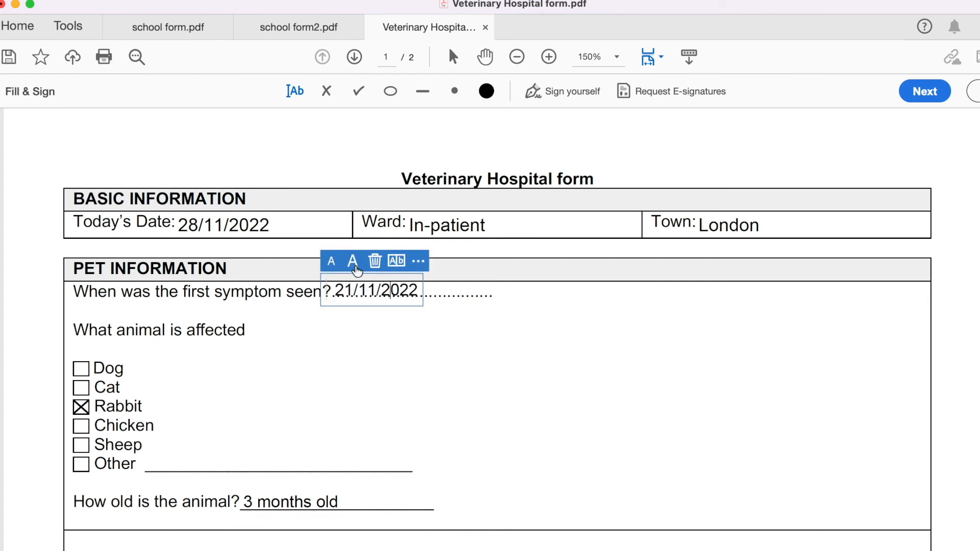
click(485, 429)
Replace an accidental check mark with a cross and place it in the Loss of appetite box
scroll(485, 427, down, 3)
scroll(486, 427, down, 3)
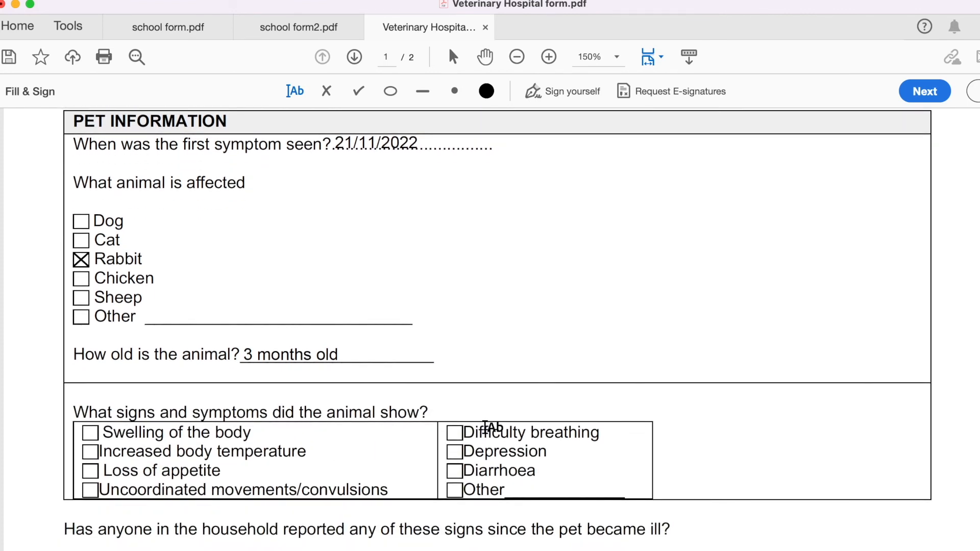
click(91, 452)
key(Delete)
click(326, 92)
click(90, 452)
drag(90, 452, 90, 471)
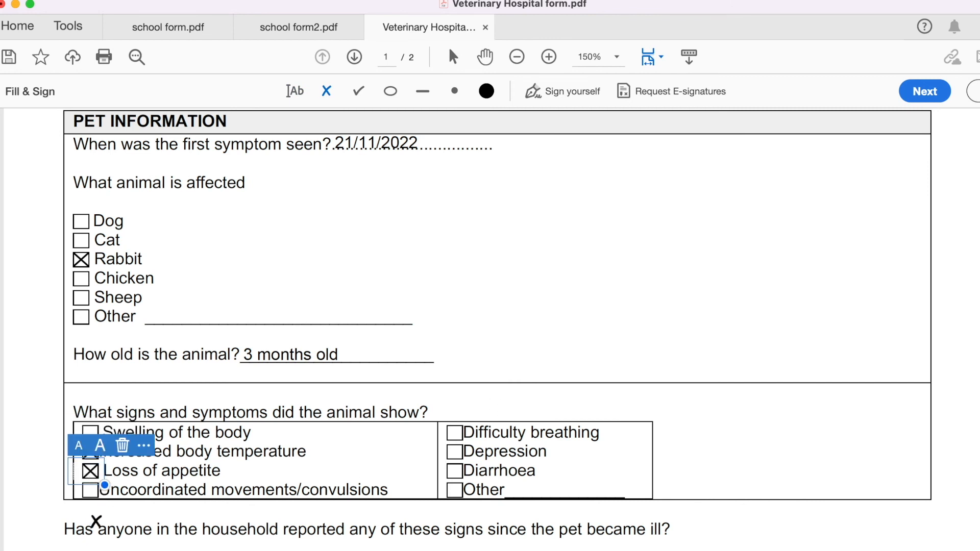
Cross Uncoordinated movements, Difficulty breathing, Depression, Diarrhoea and Other, redoing the Other cross
click(91, 491)
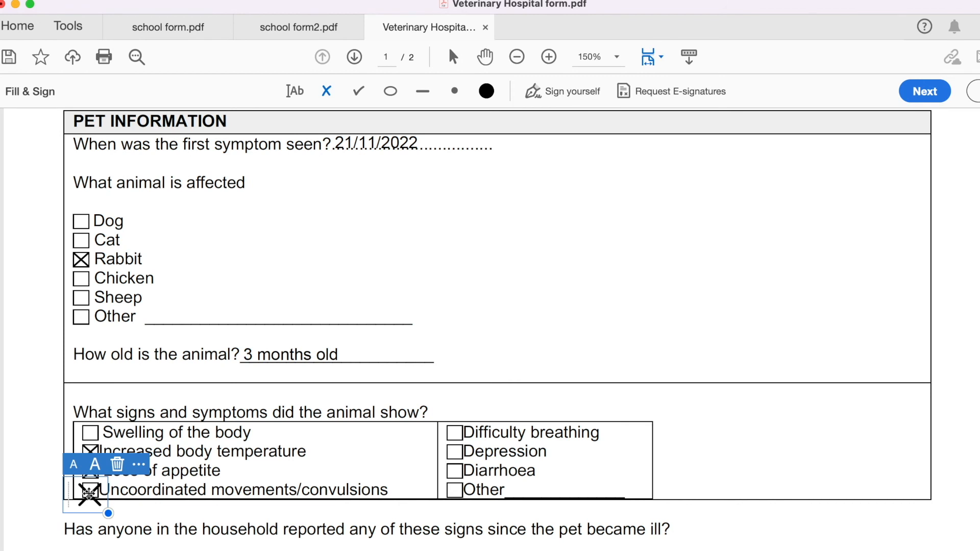
click(456, 433)
click(454, 452)
click(454, 471)
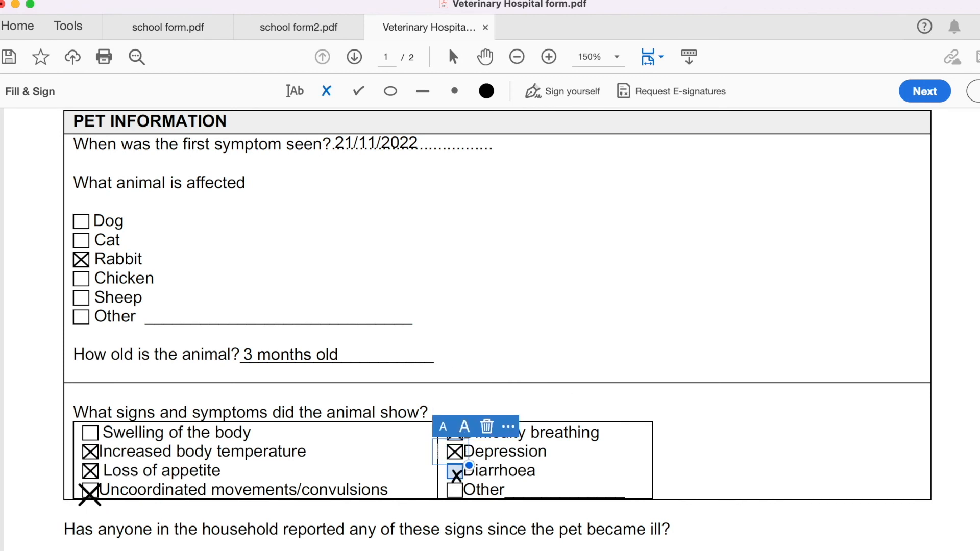
click(454, 493)
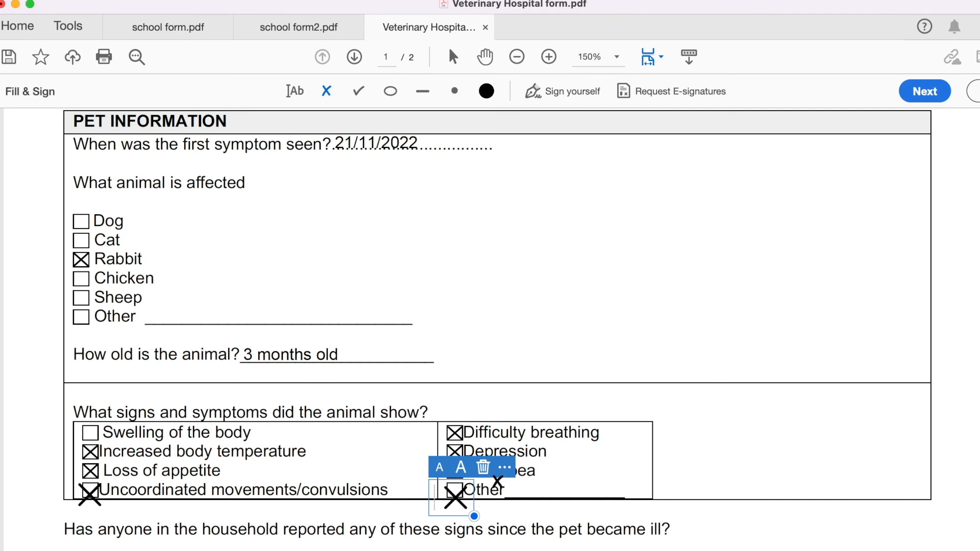
click(491, 469)
click(456, 491)
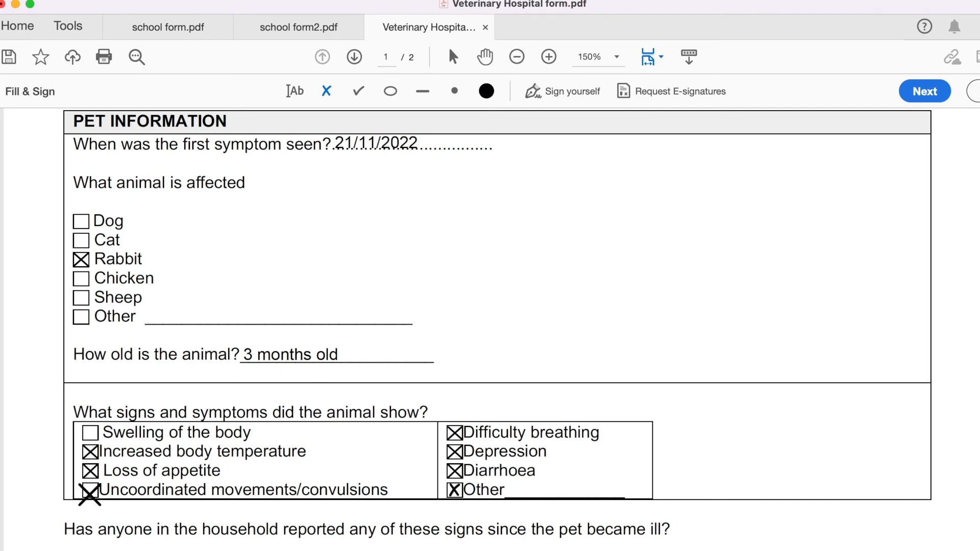
click(485, 460)
click(454, 491)
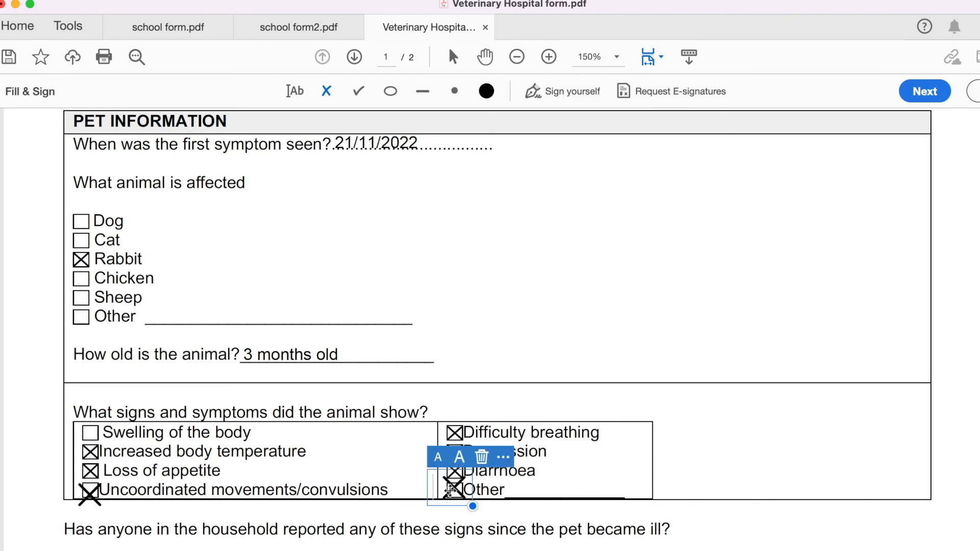
Remove the dot from Diarrhea's No answer and put a filled dot in its Yes circle
scroll(866, 411, down, 5)
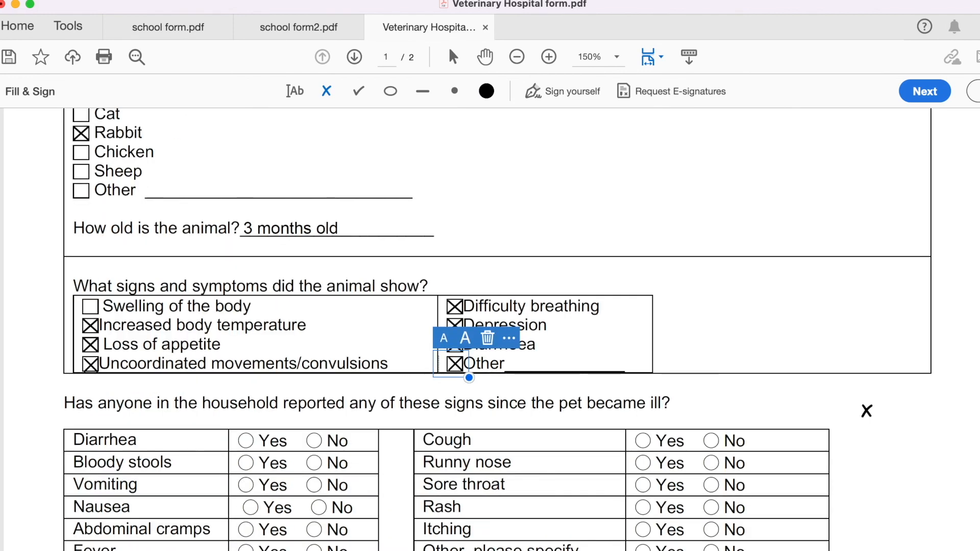
scroll(866, 411, down, 6)
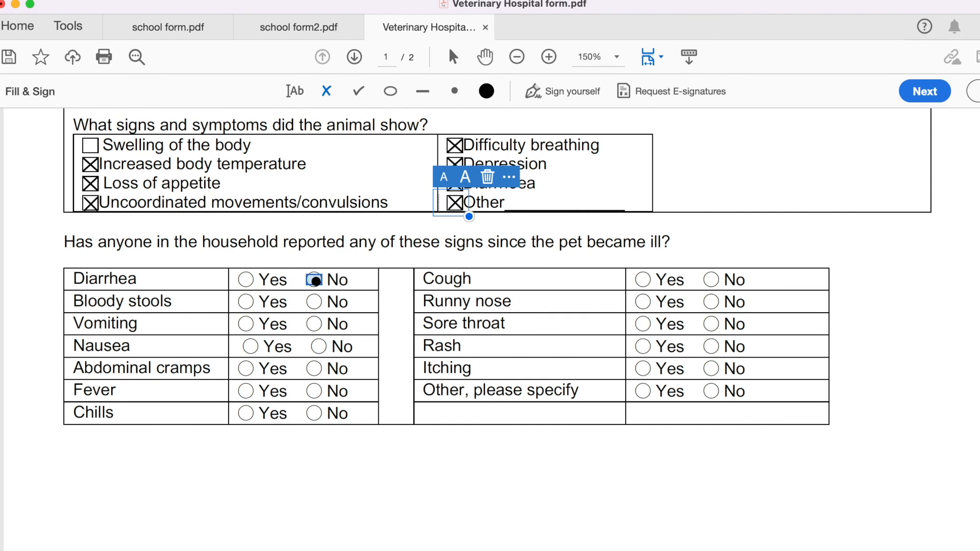
click(314, 279)
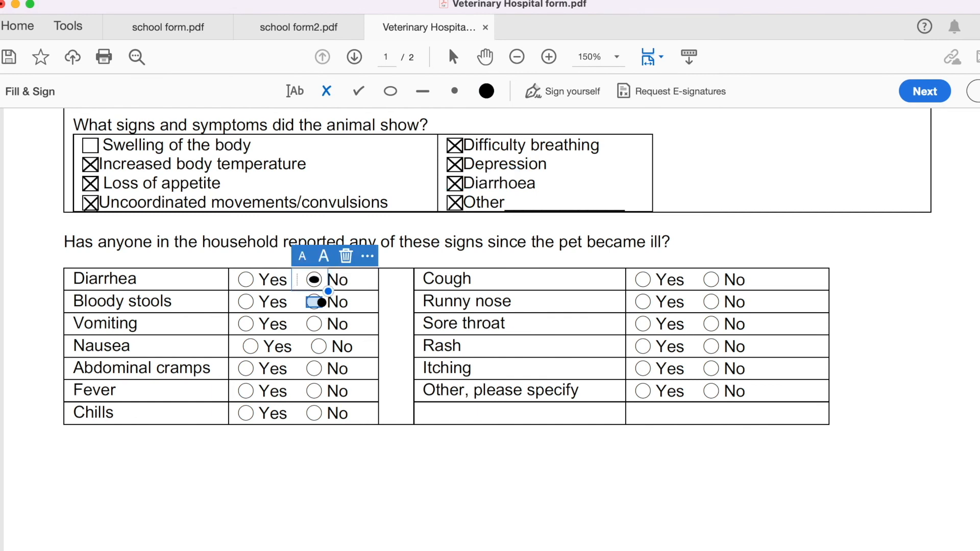
click(346, 256)
click(352, 92)
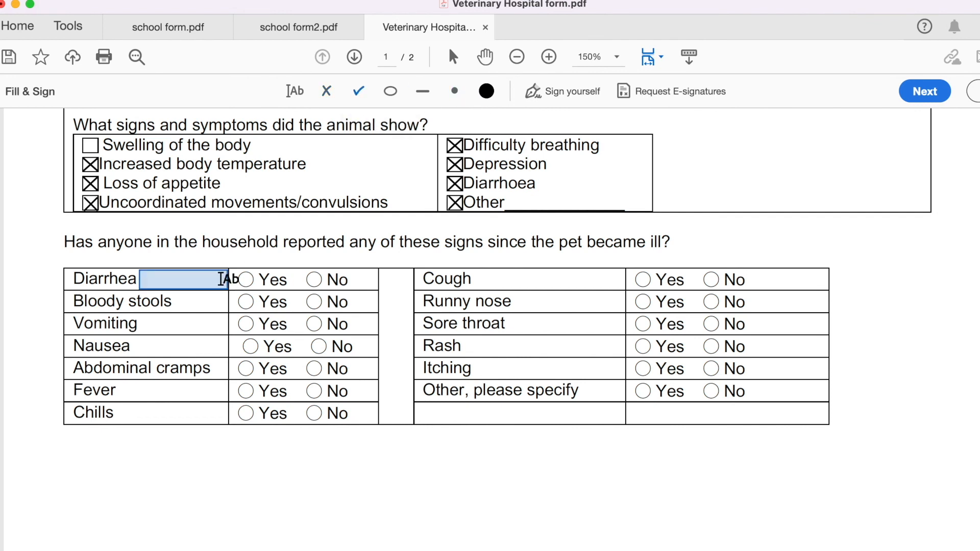
click(454, 91)
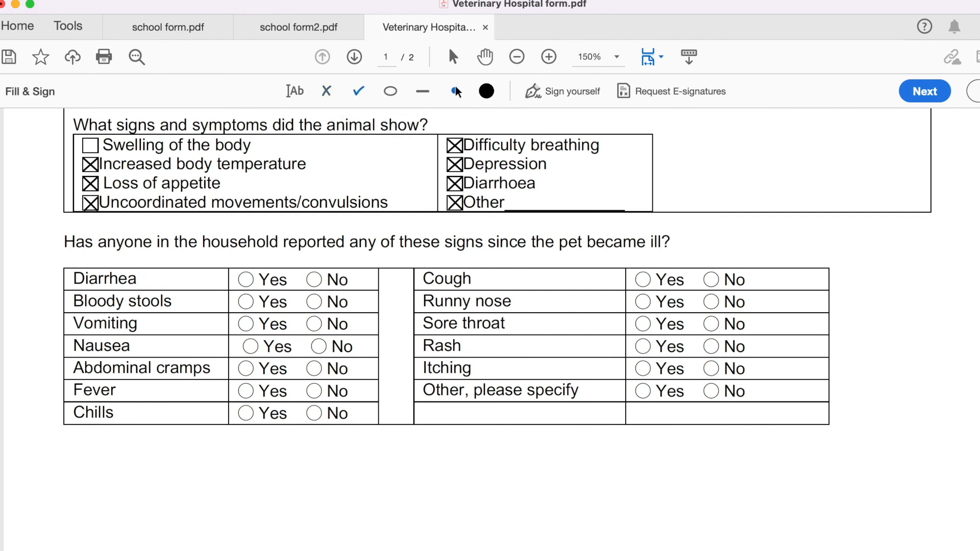
click(452, 93)
click(246, 280)
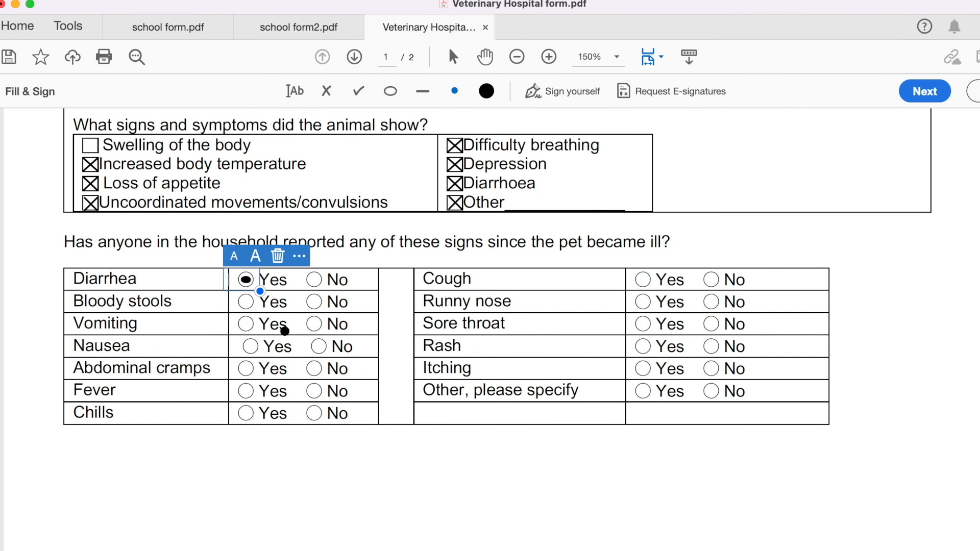
Dot No for Bloody stools, Vomiting, Nausea, Abdominal cramps, Fever and Chills
click(313, 302)
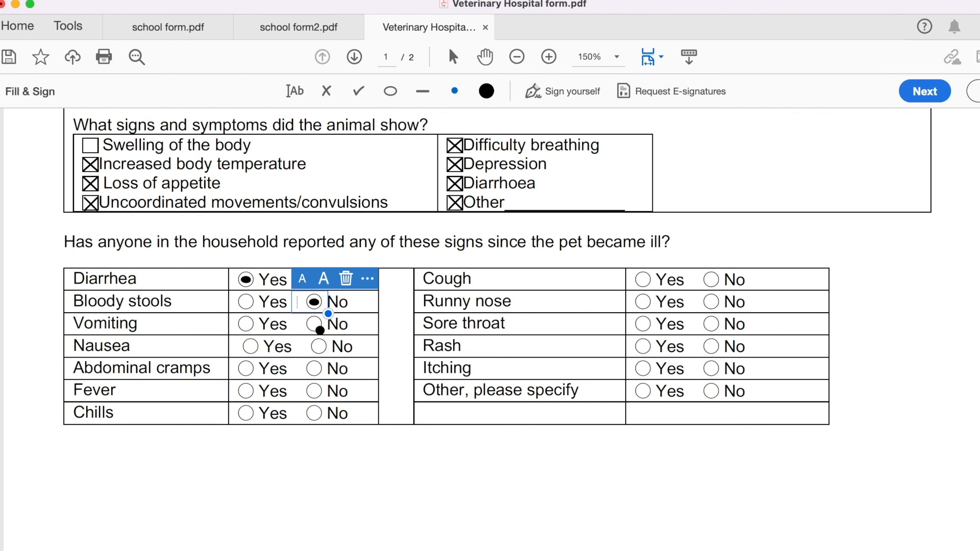
click(314, 324)
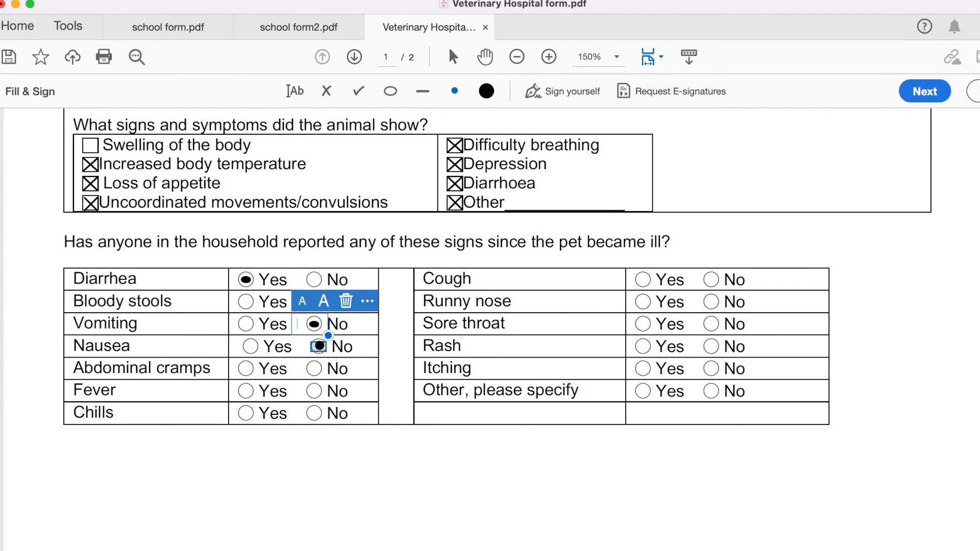
click(318, 346)
click(314, 368)
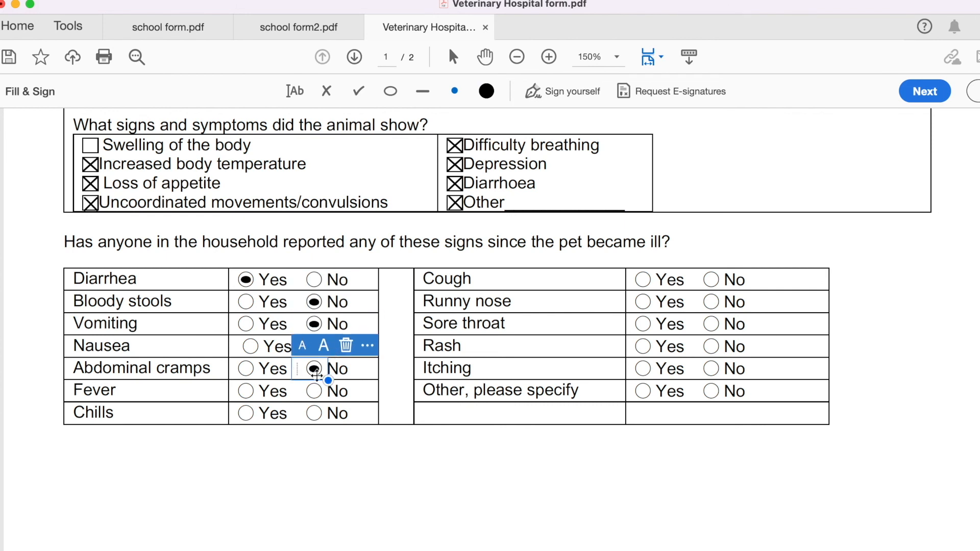
click(314, 391)
click(314, 413)
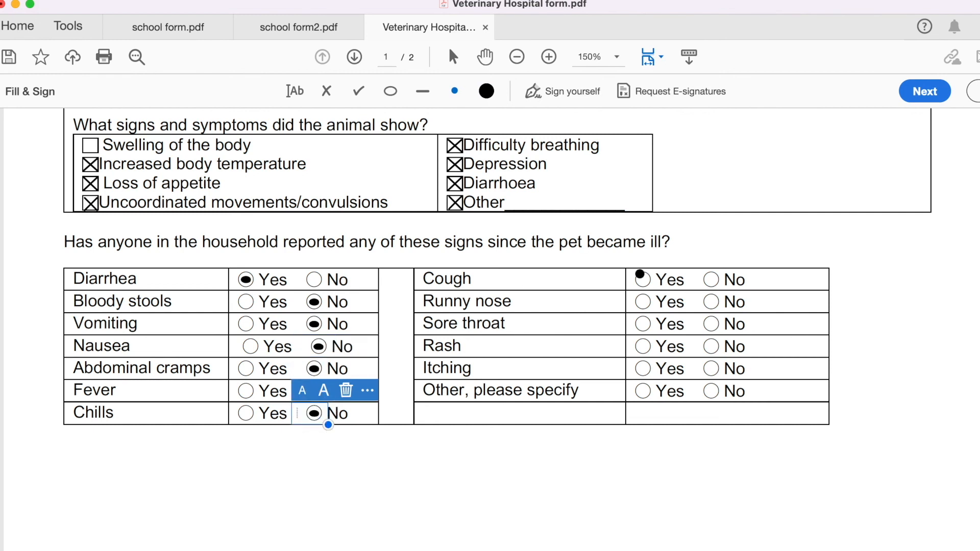
Dot Yes for Cough, Runny nose and Sore throat, and No for Rash, Itching and Other
click(643, 280)
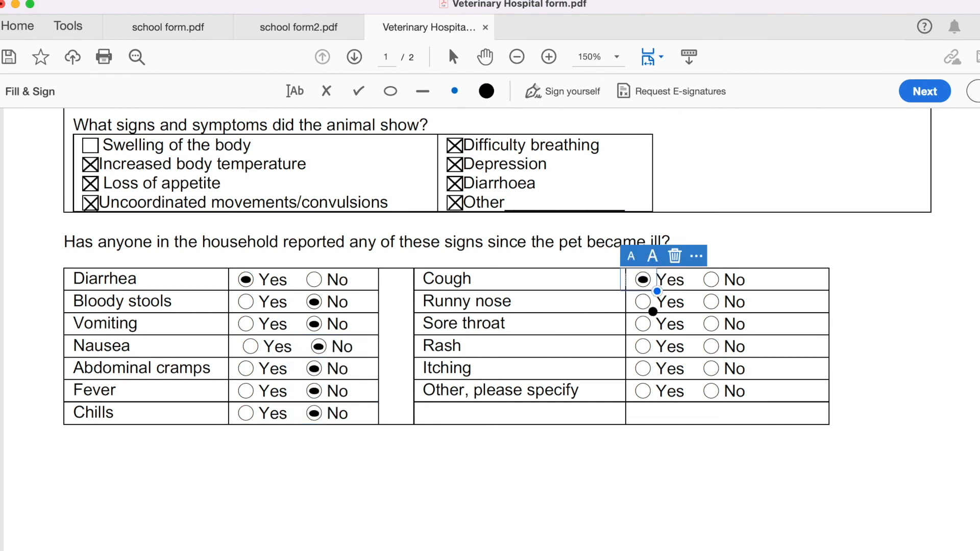
click(643, 302)
click(643, 324)
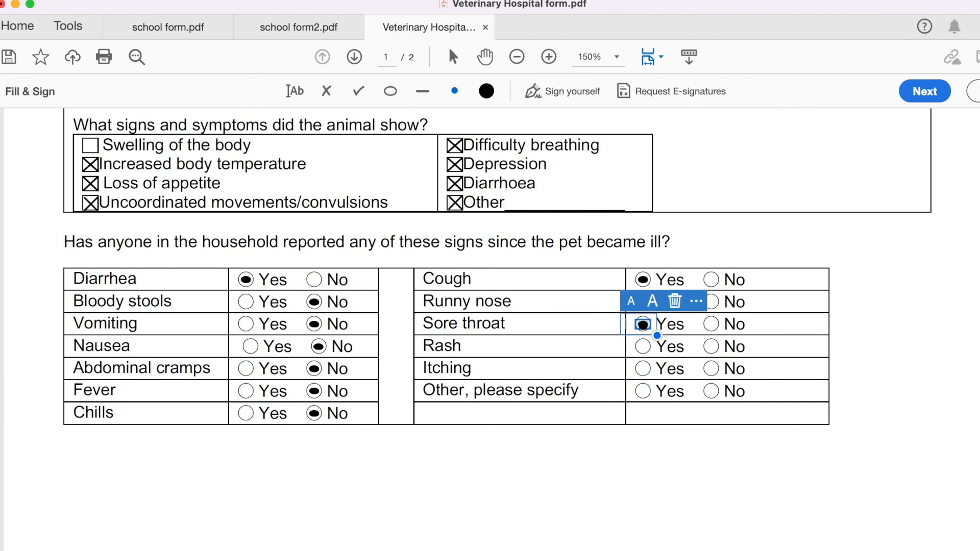
click(711, 347)
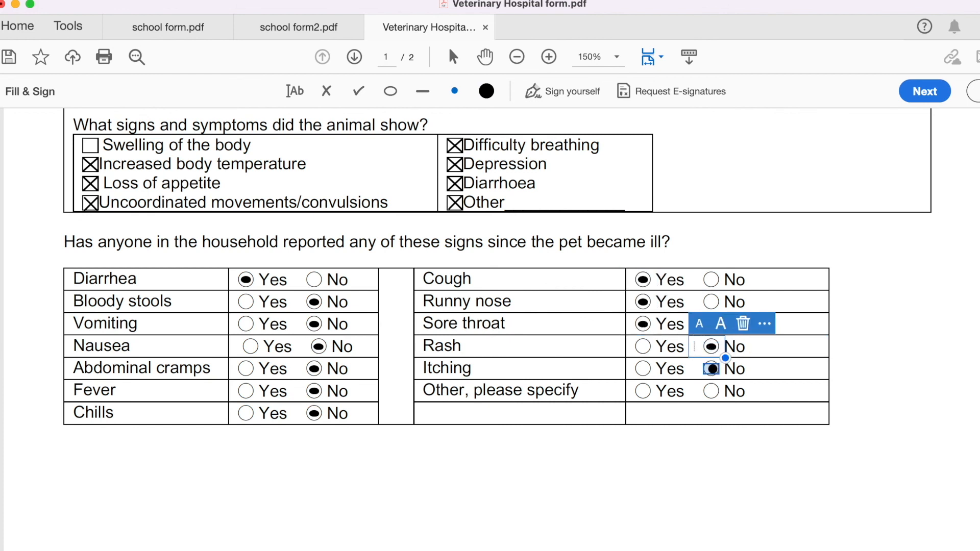
click(711, 369)
click(711, 391)
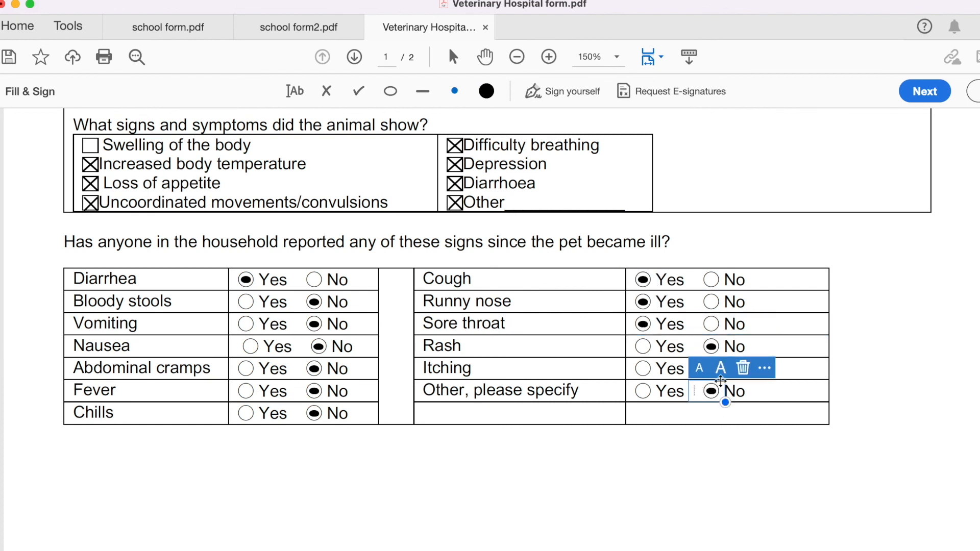
scroll(883, 400, up, 2)
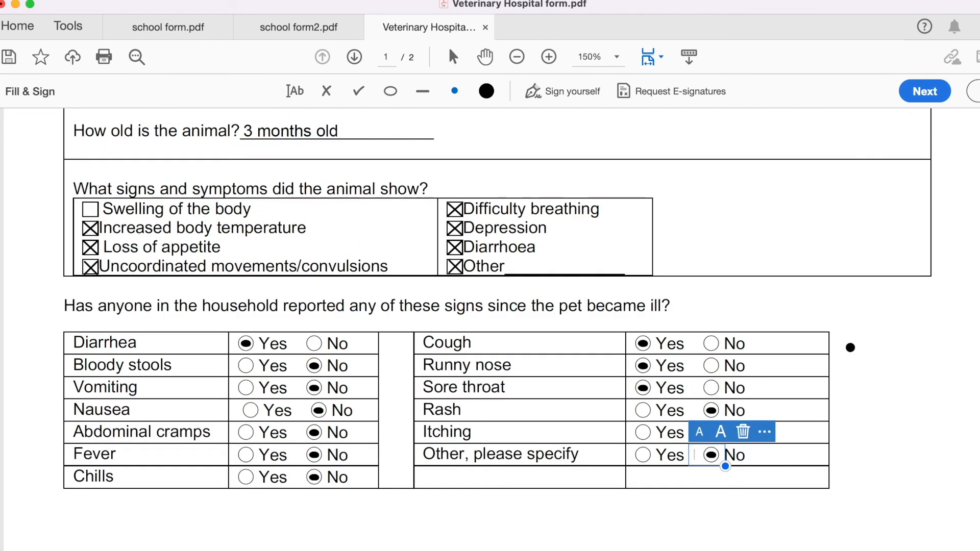
click(753, 410)
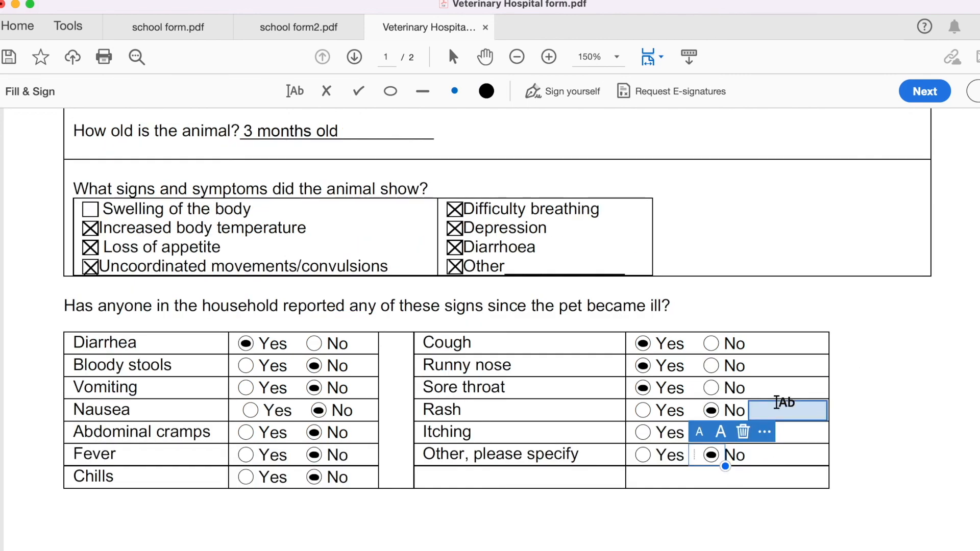
click(488, 59)
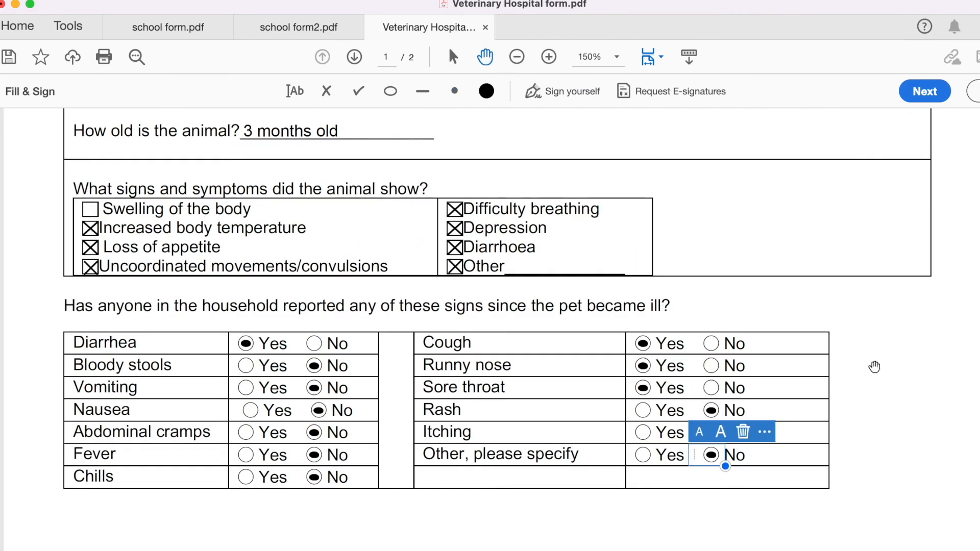
Scroll back to the top of the Veterinary Hospital form and open the File menu
scroll(744, 221, up, 10)
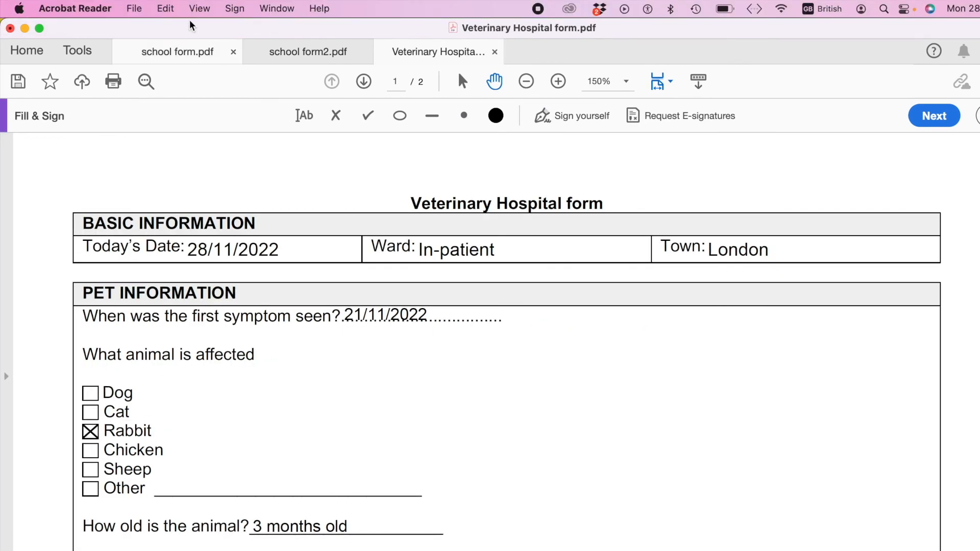
click(135, 10)
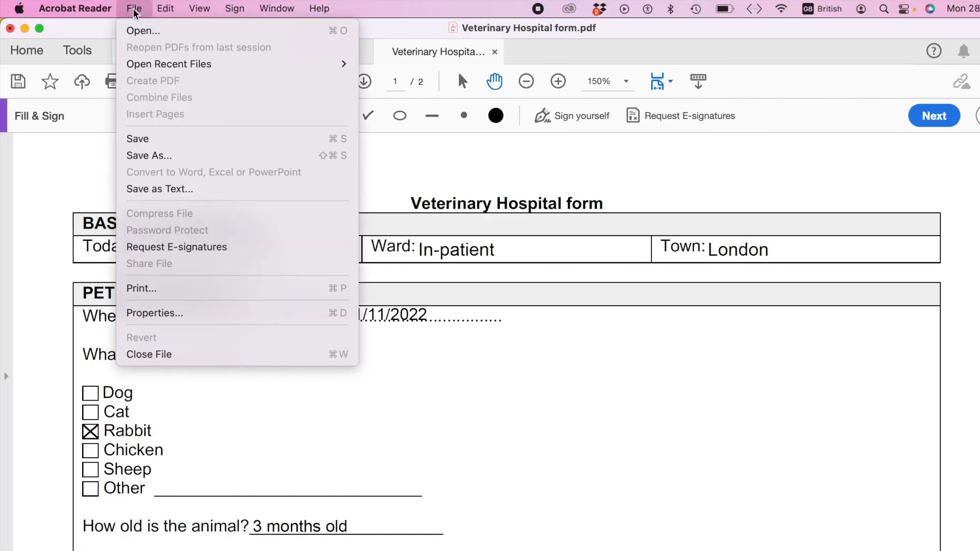